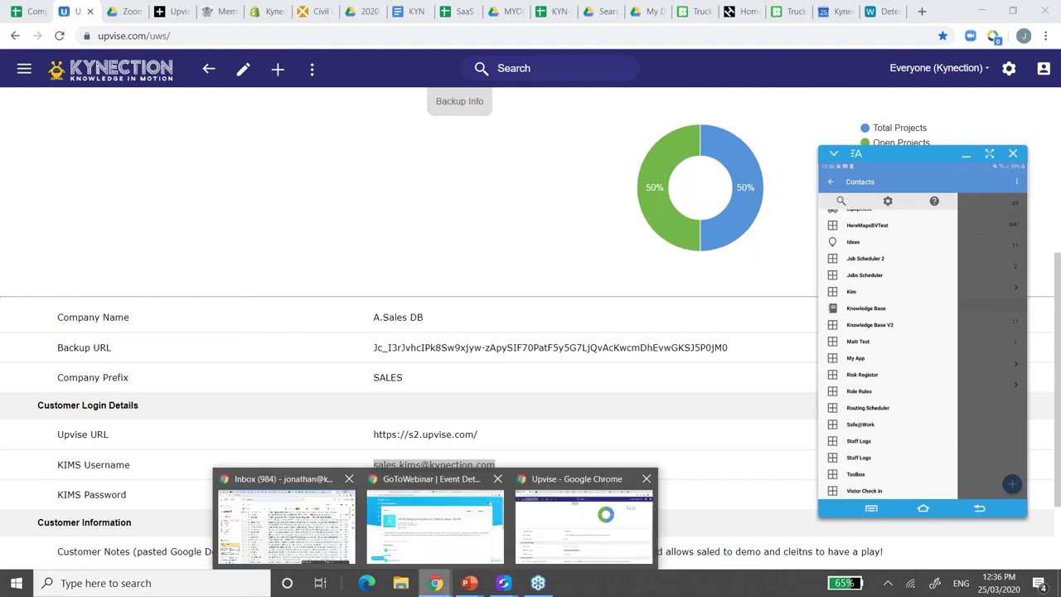
# - Bring the KIM Companies list in front of the webinar page and move the phone mirror aside
pyautogui.click(435, 522)
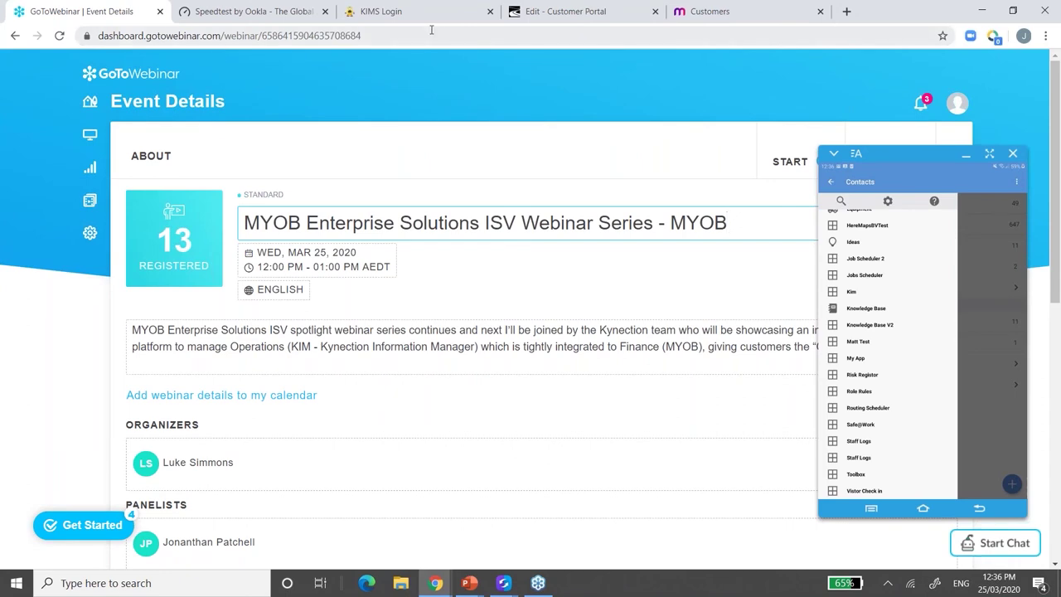
pyautogui.click(398, 12)
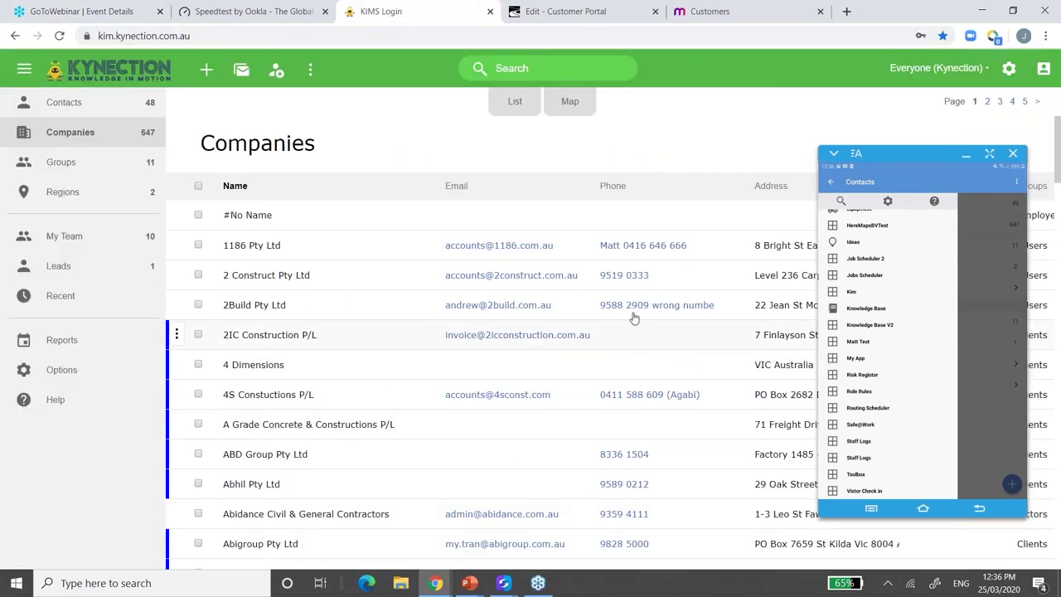
pyautogui.moveTo(891, 151); pyautogui.dragTo(891, 192)
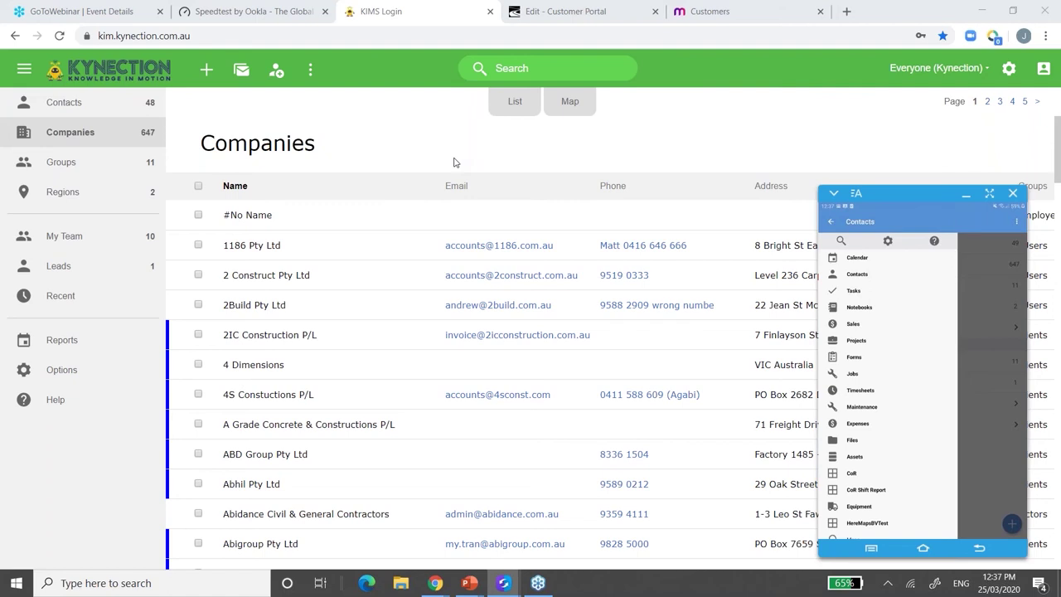
# - Log back in to MYOB Advanced from the Customers tab after its session expired
pyautogui.click(756, 10)
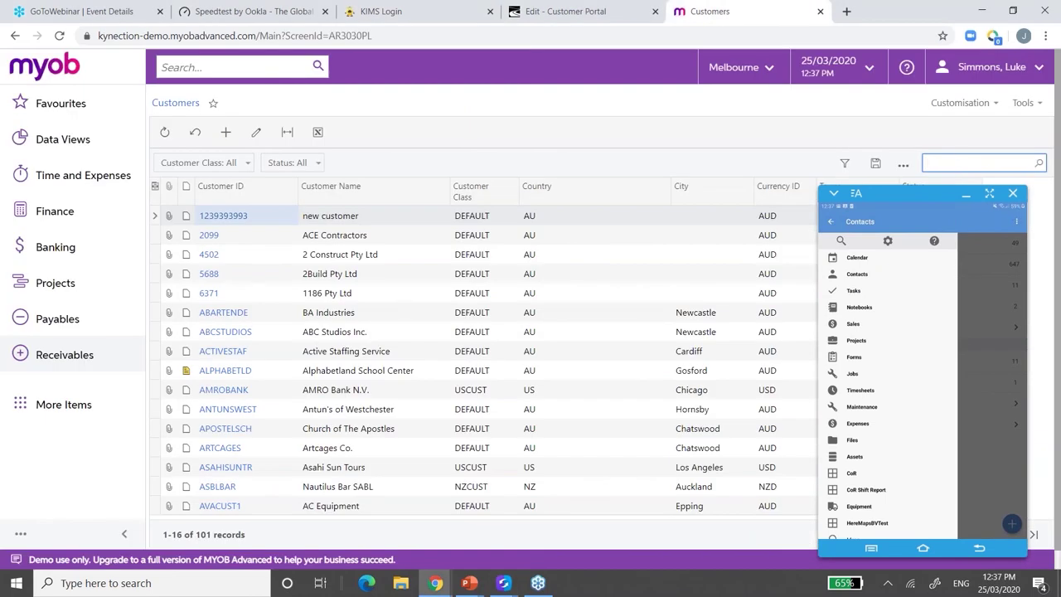
pyautogui.write('acme')
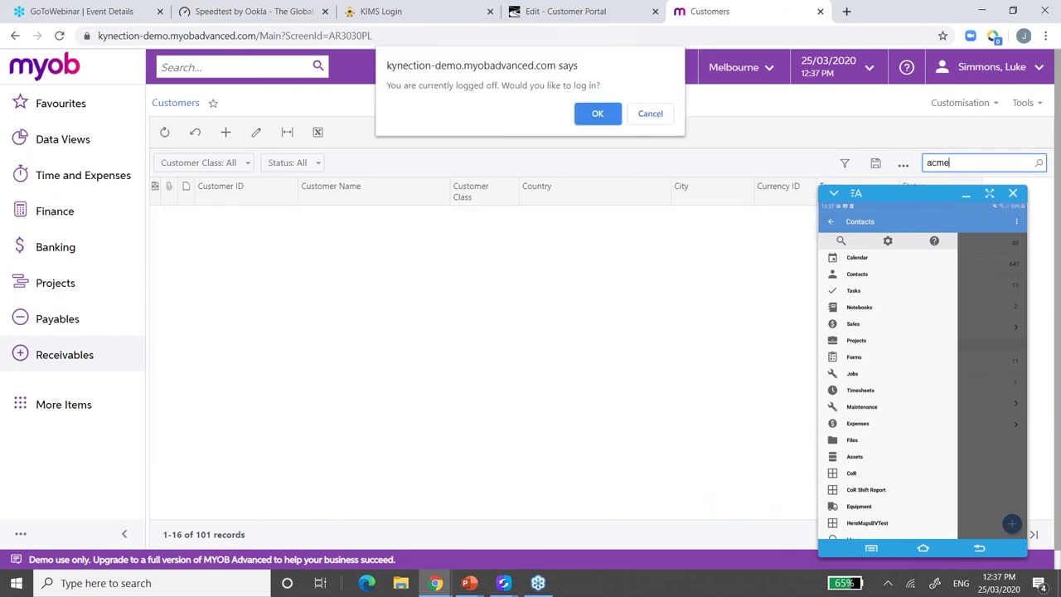
pyautogui.click(597, 112)
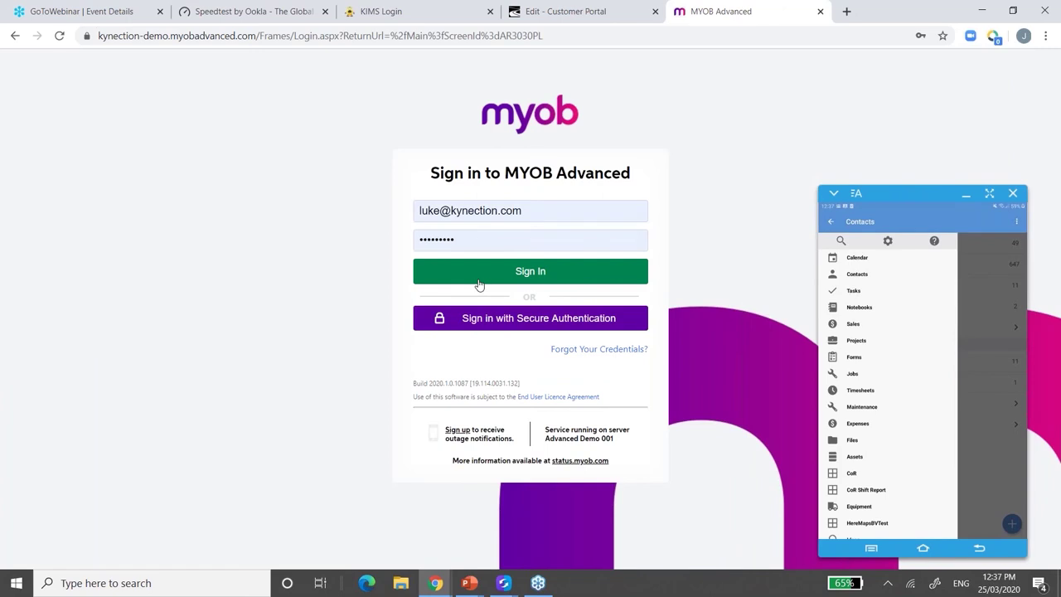
pyautogui.click(479, 282)
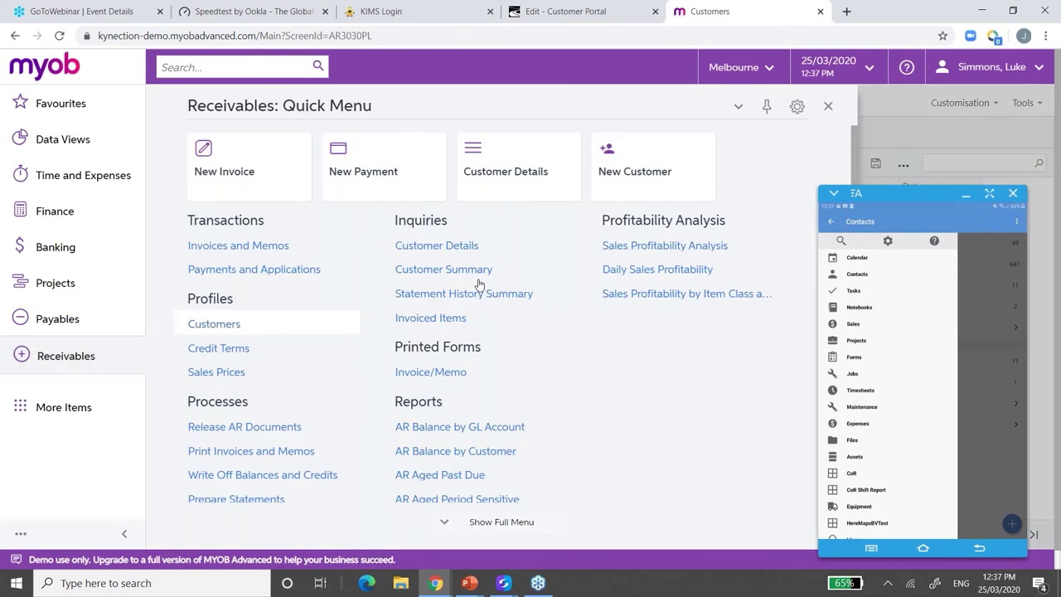
# - Reopen the Customers list and search it for acme
pyautogui.press('Return')
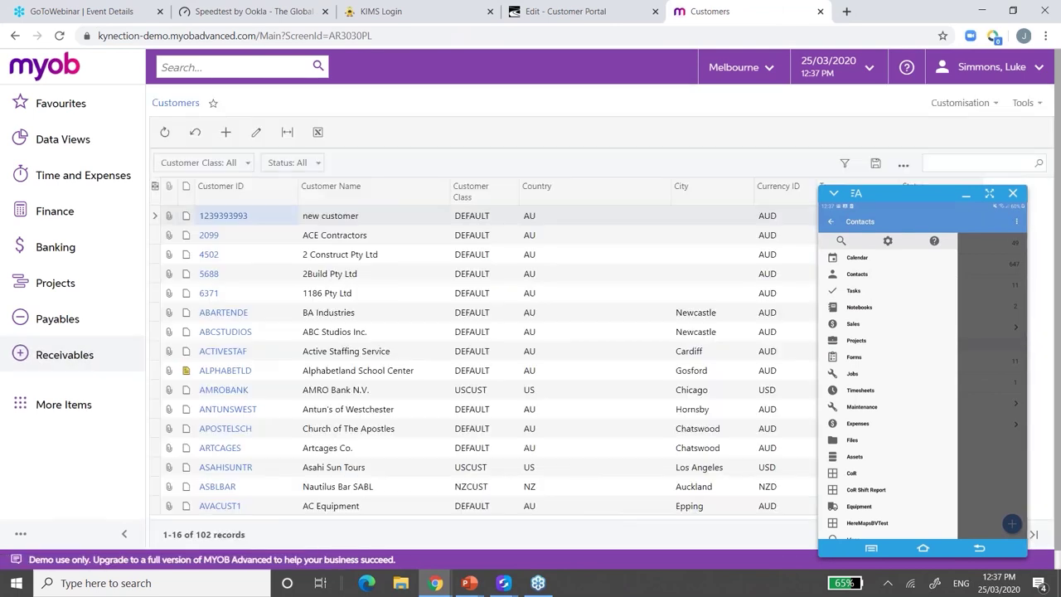
pyautogui.click(948, 166)
pyautogui.write('acmee')
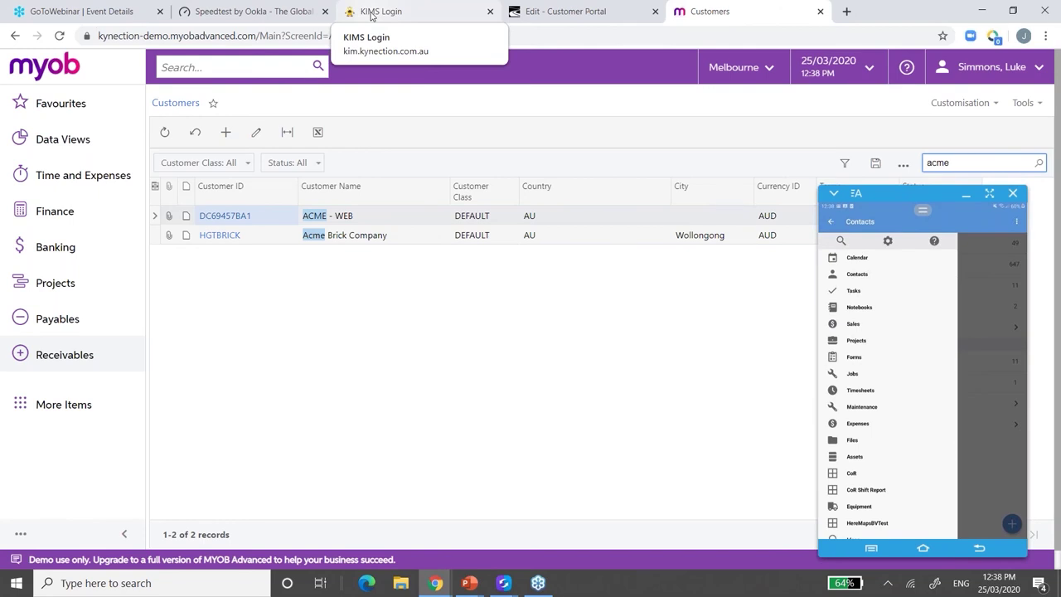
# - Return via Contacts to the 647-entry Companies list and open the green + add menu
pyautogui.click(371, 14)
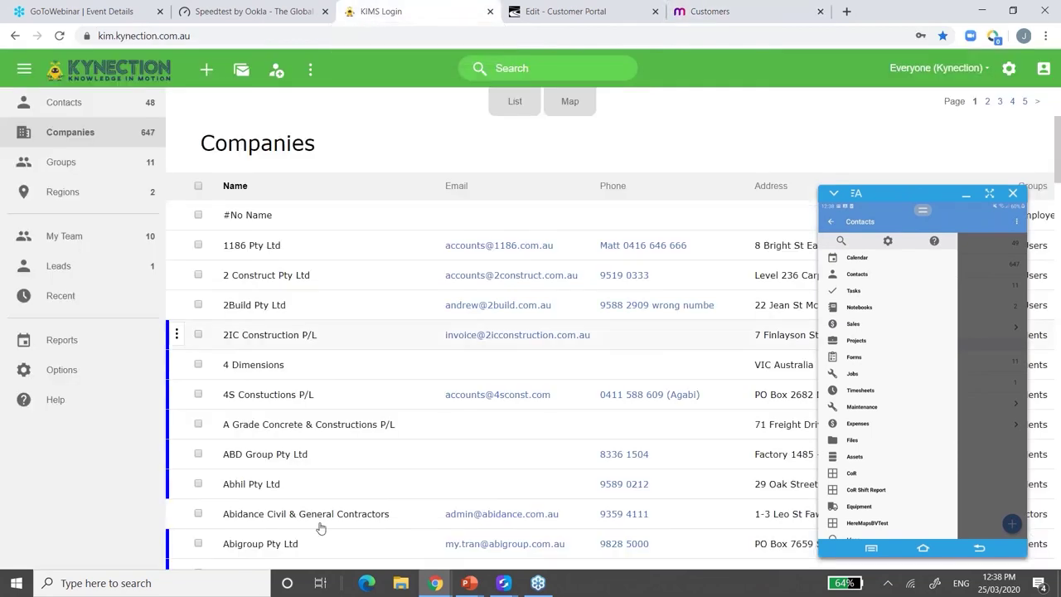
pyautogui.click(38, 76)
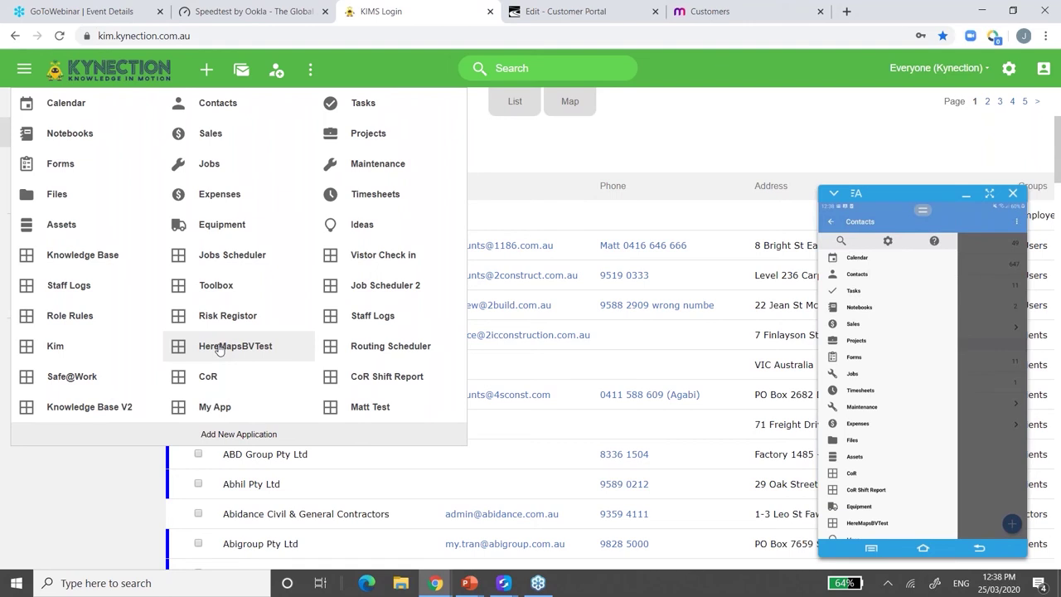
pyautogui.click(197, 107)
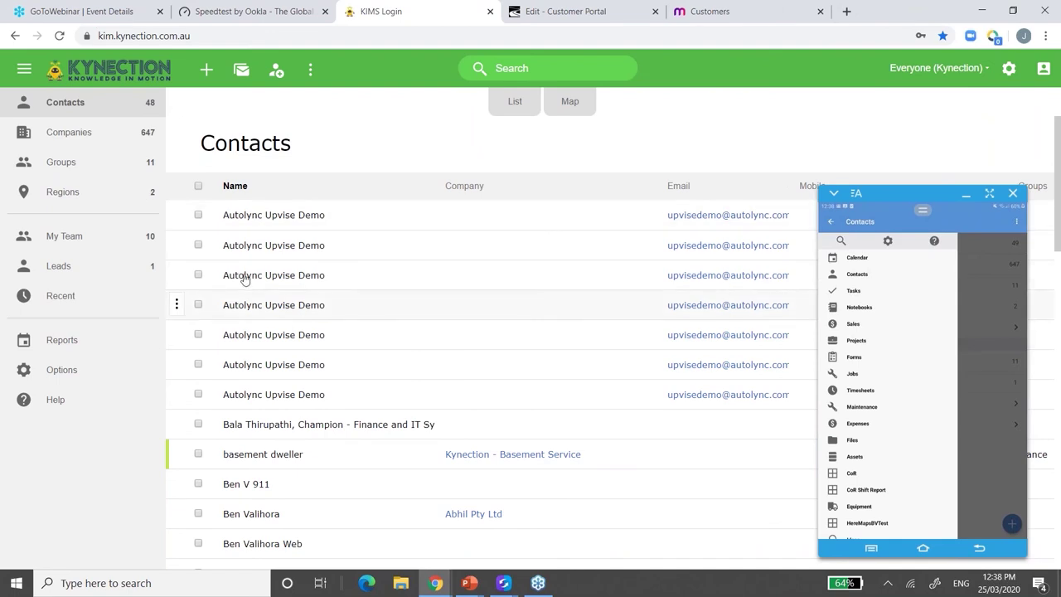
pyautogui.click(76, 138)
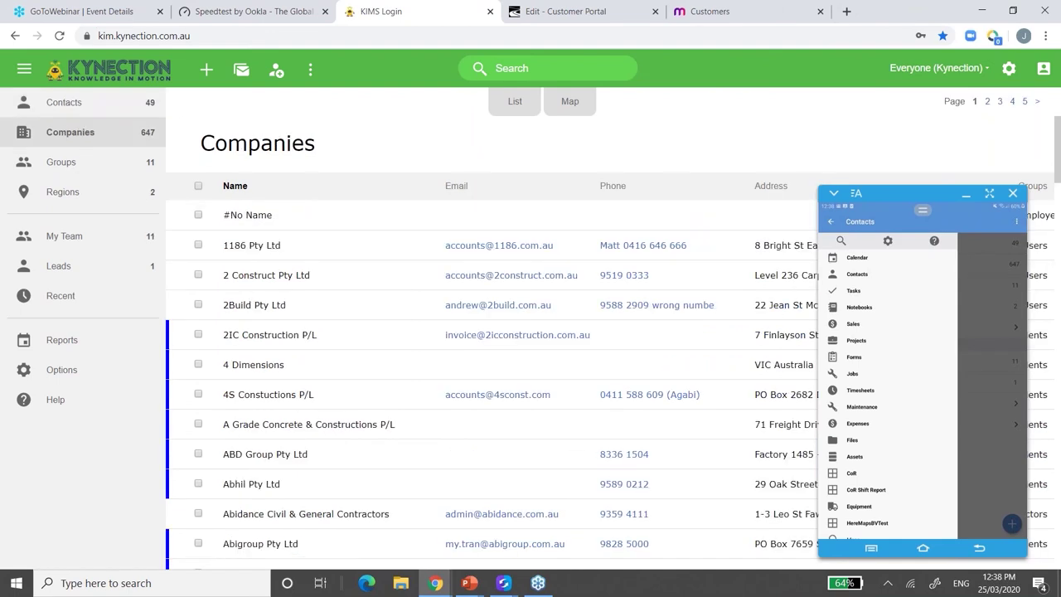
pyautogui.click(207, 73)
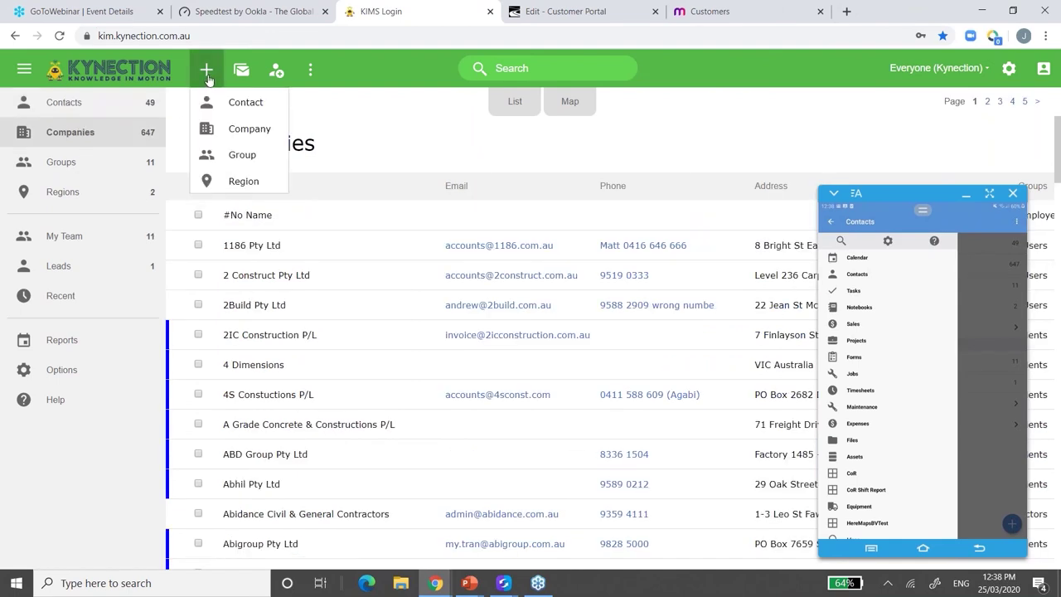
# - Start a new company named 'ACME - MYOB' and fill in its company e-mail address
pyautogui.click(249, 129)
pyautogui.write('A')
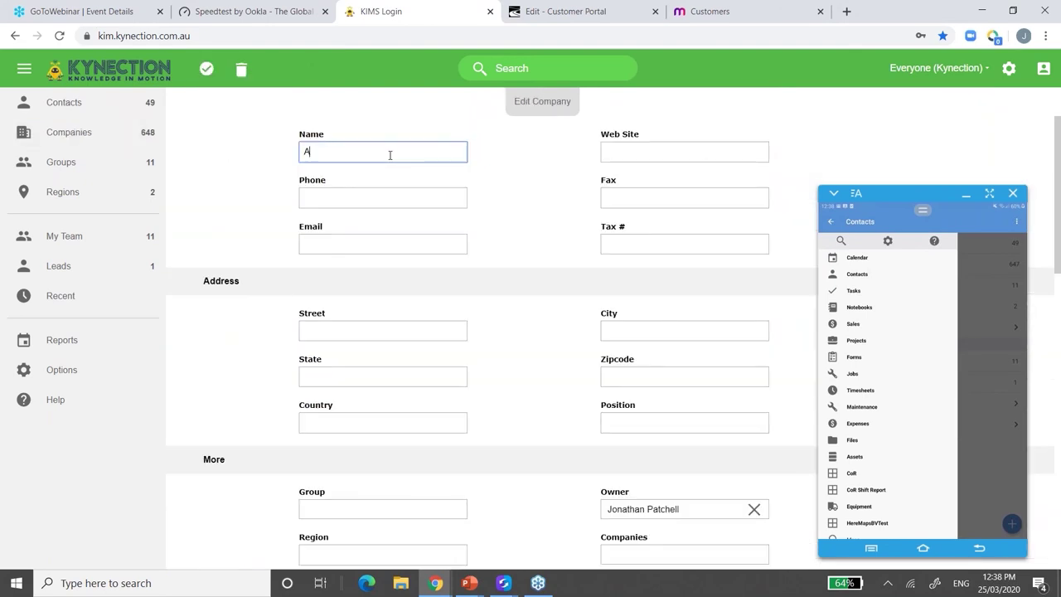
pyautogui.write('CME - MYOB')
pyautogui.click(320, 201)
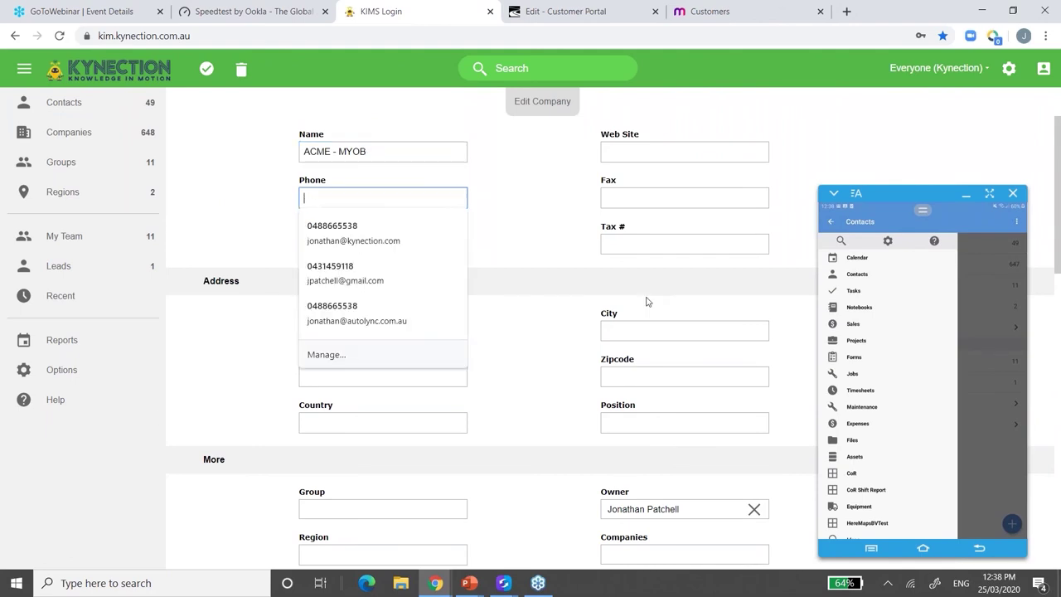
pyautogui.click(538, 344)
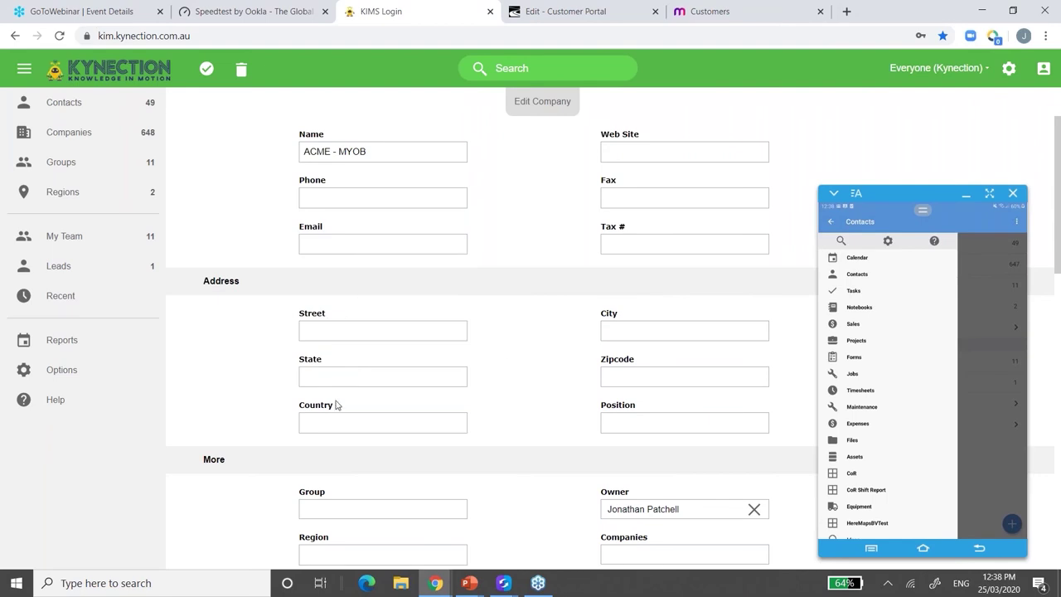
pyautogui.click(362, 240)
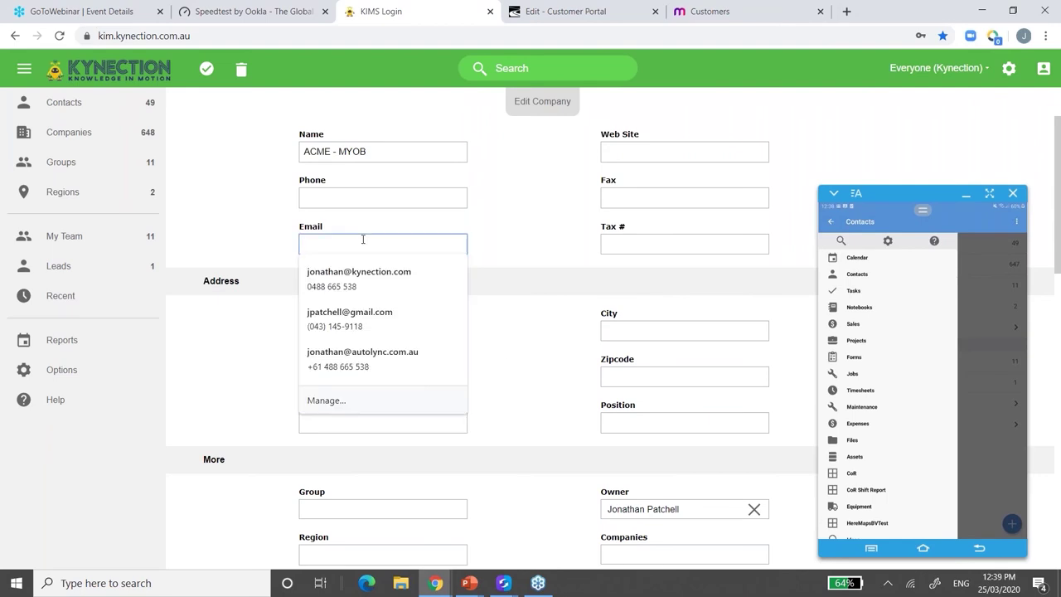
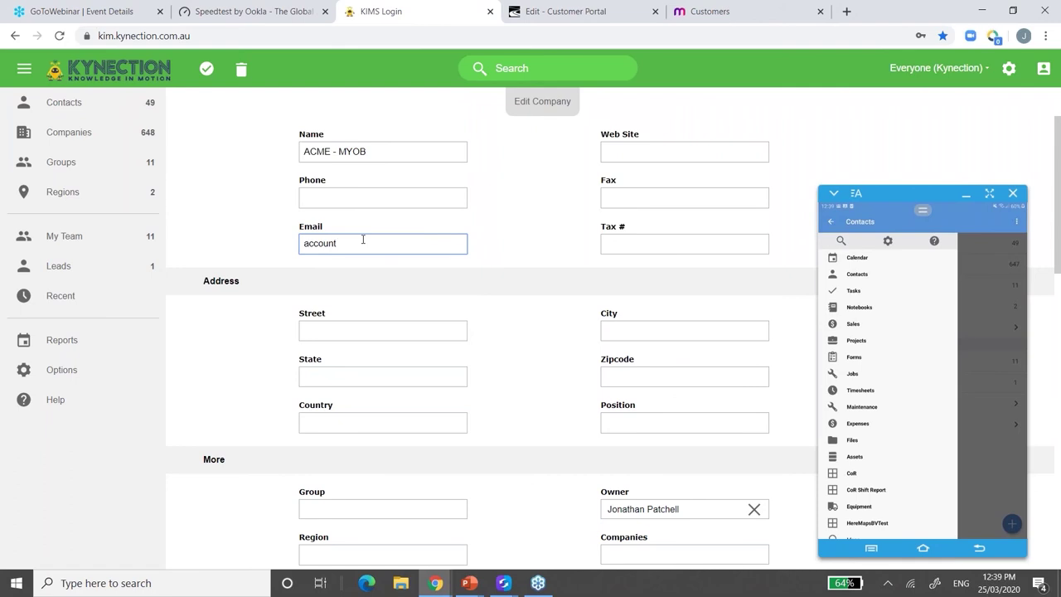
# - Give the company the suggested Frankston, Victoria address and the MYOB Advanced Demo Users group
pyautogui.click(335, 331)
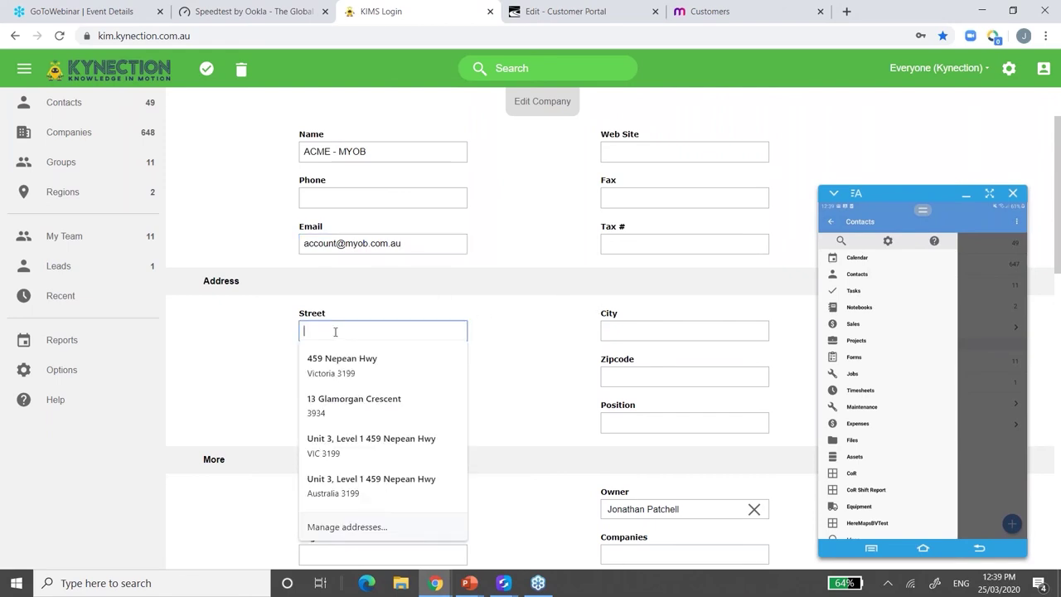
pyautogui.click(383, 368)
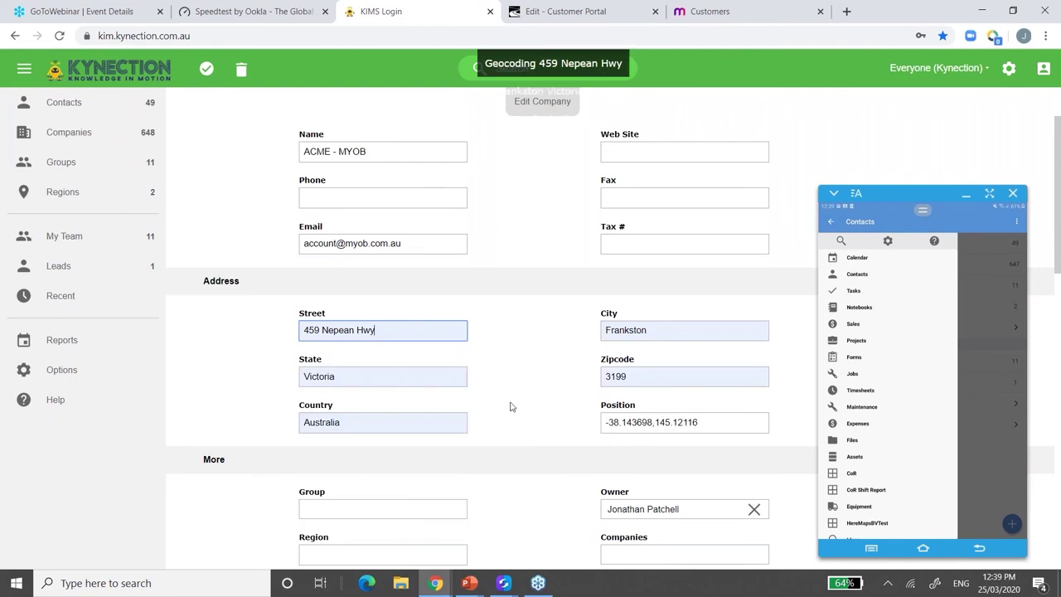
pyautogui.scroll(-1, 512, 407)
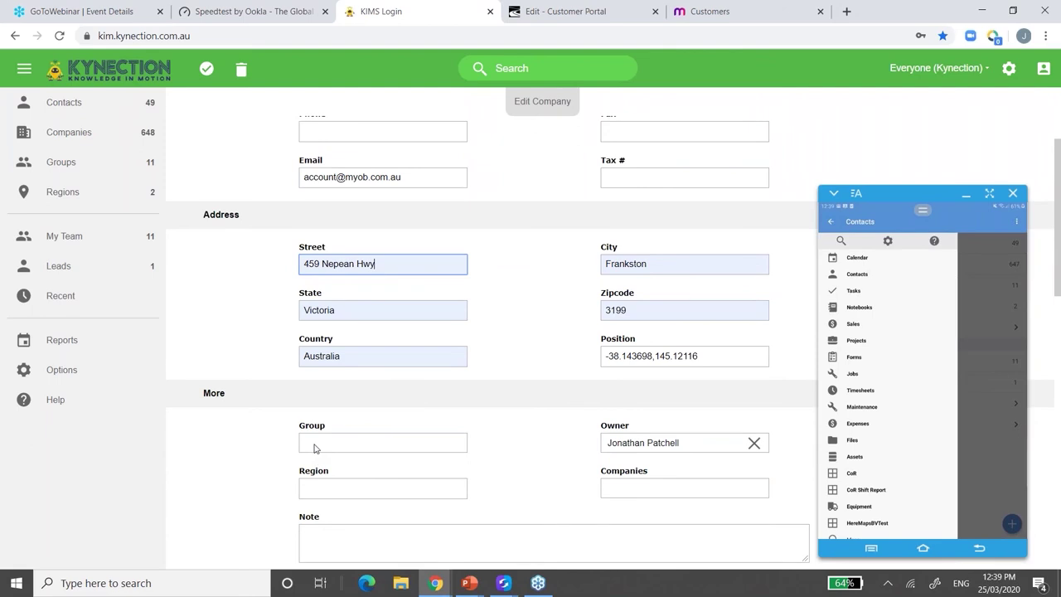
pyautogui.click(315, 446)
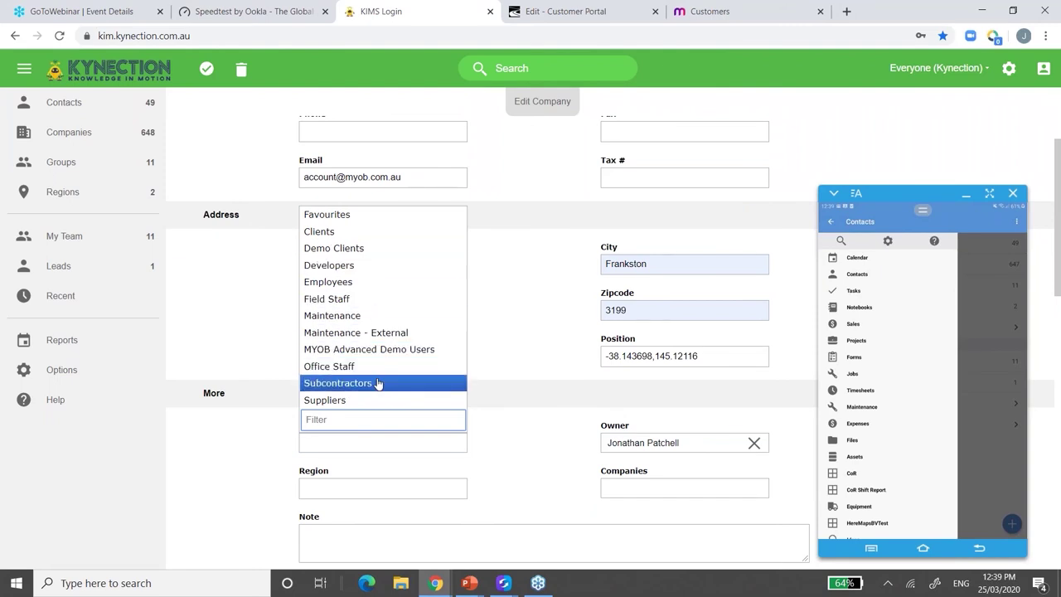
pyautogui.click(370, 351)
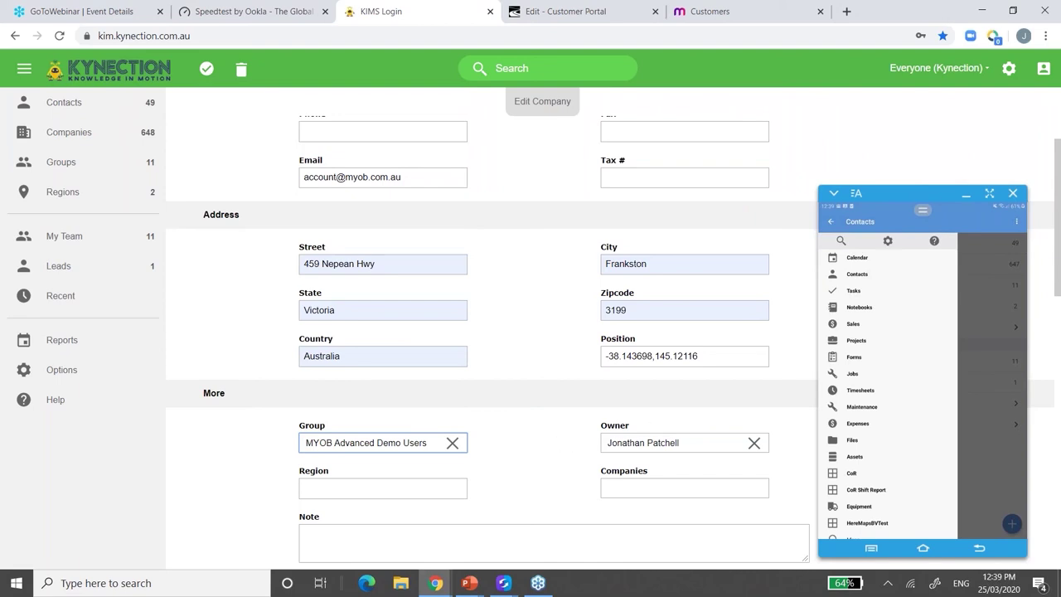
pyautogui.scroll(1, 654, 466)
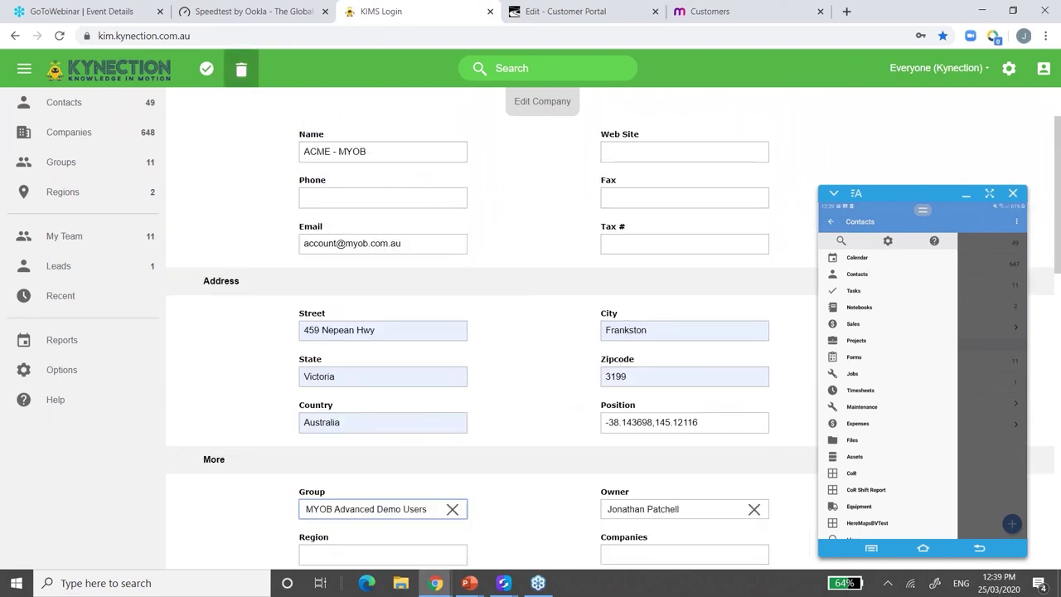
# - Save the new ACME - MYOB company record
pyautogui.click(200, 76)
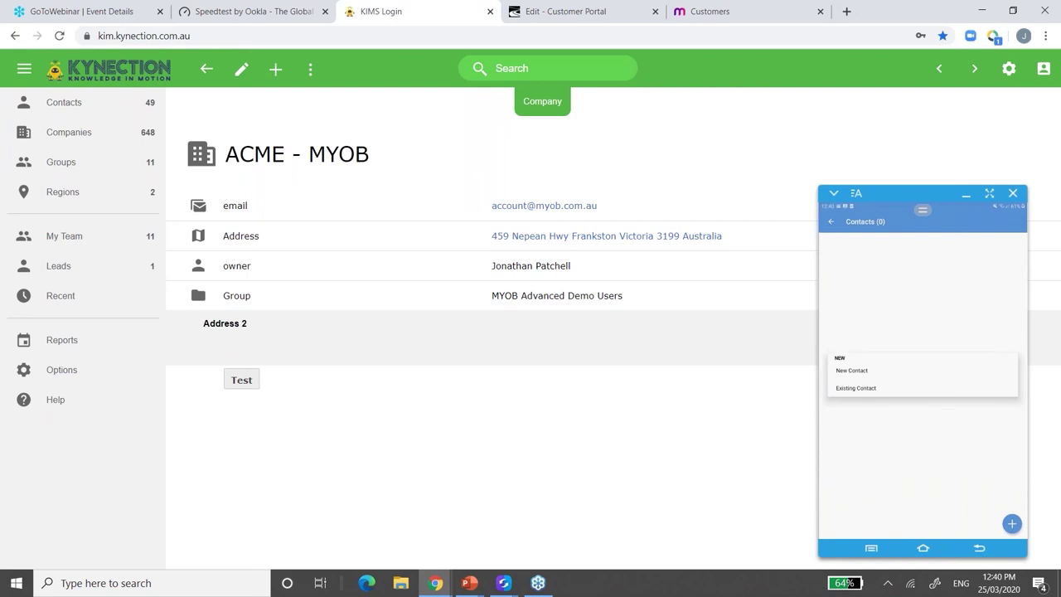
# - Enter the contact's first name and the job title Manager for the new ACME - MYOB contact
pyautogui.write('Luke')
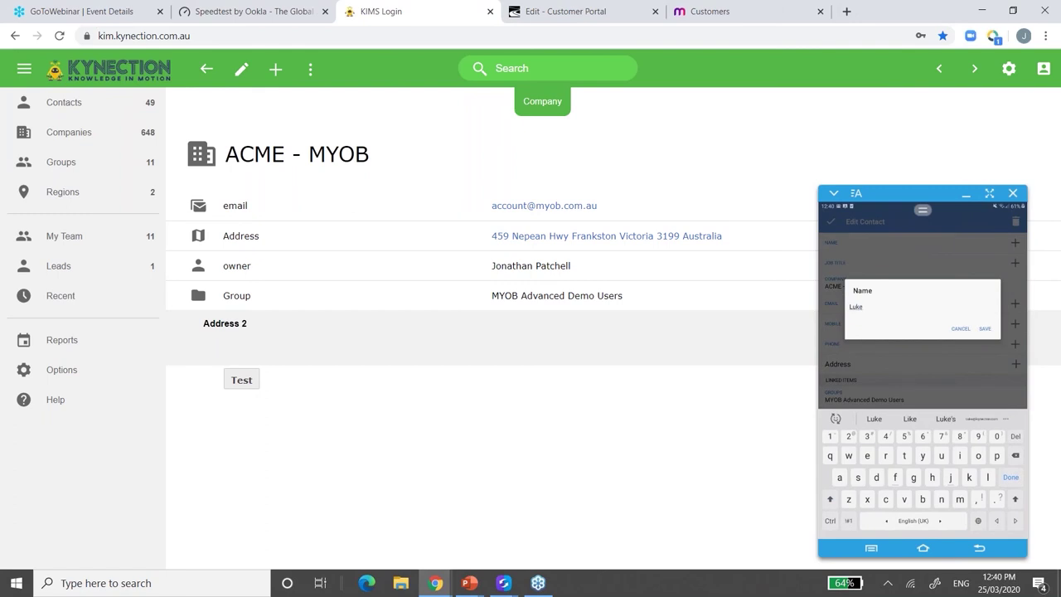
pyautogui.press('Return')
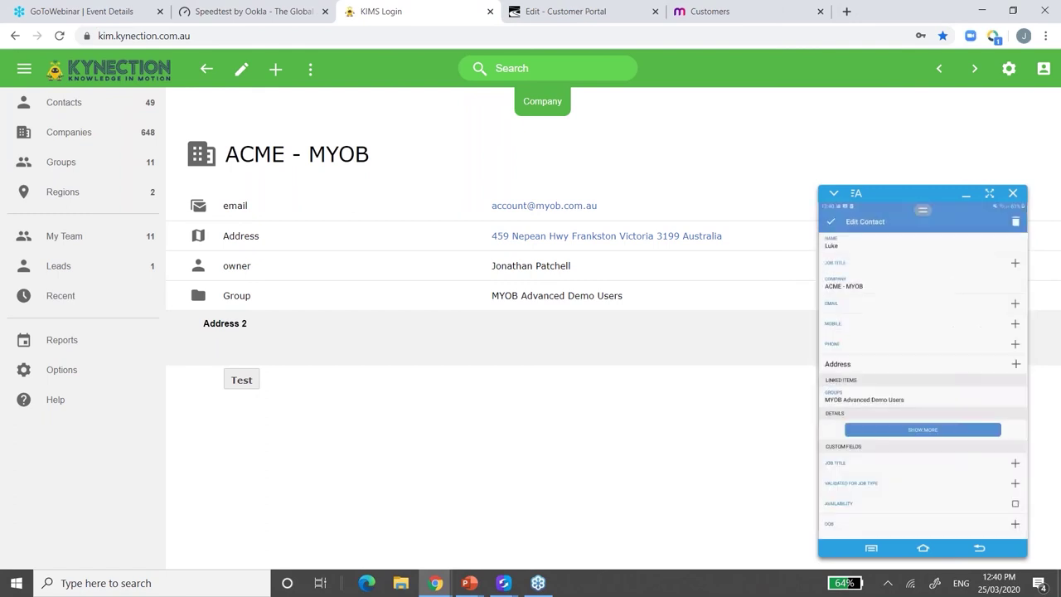
pyautogui.write('Ma')
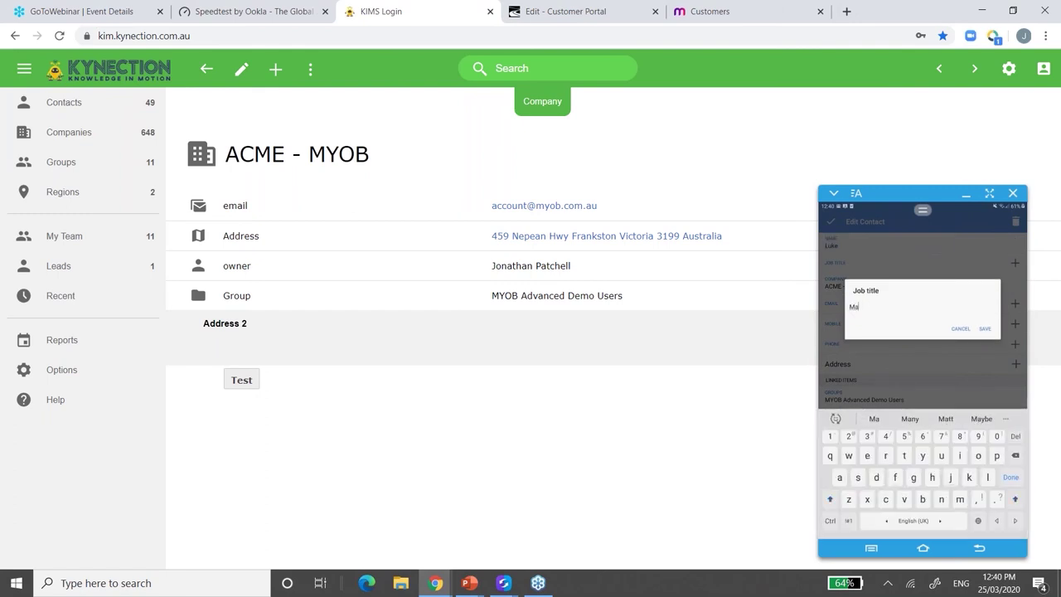
pyautogui.write('nager')
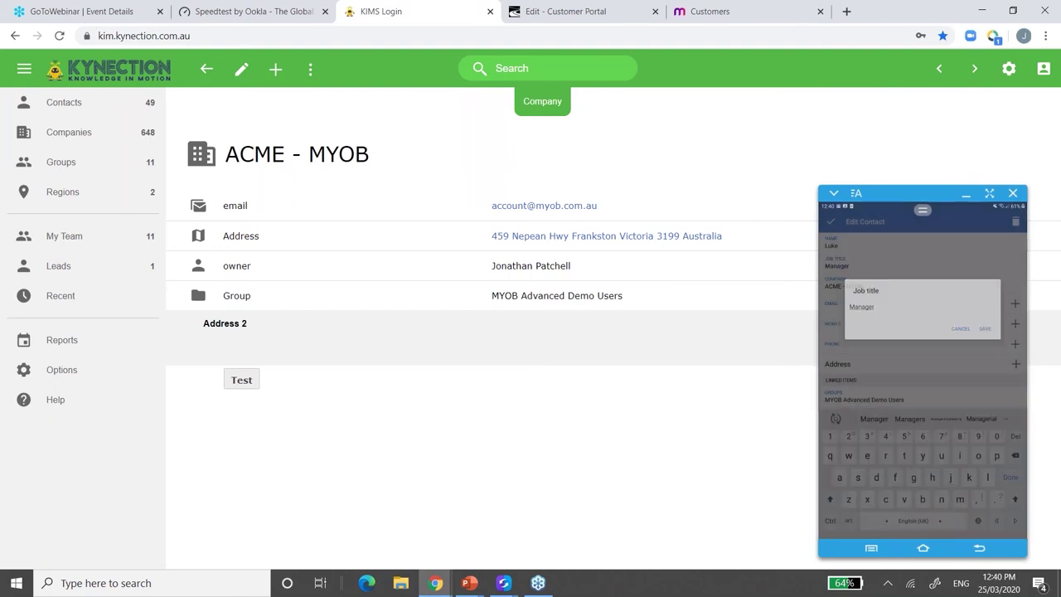
pyautogui.press('Return')
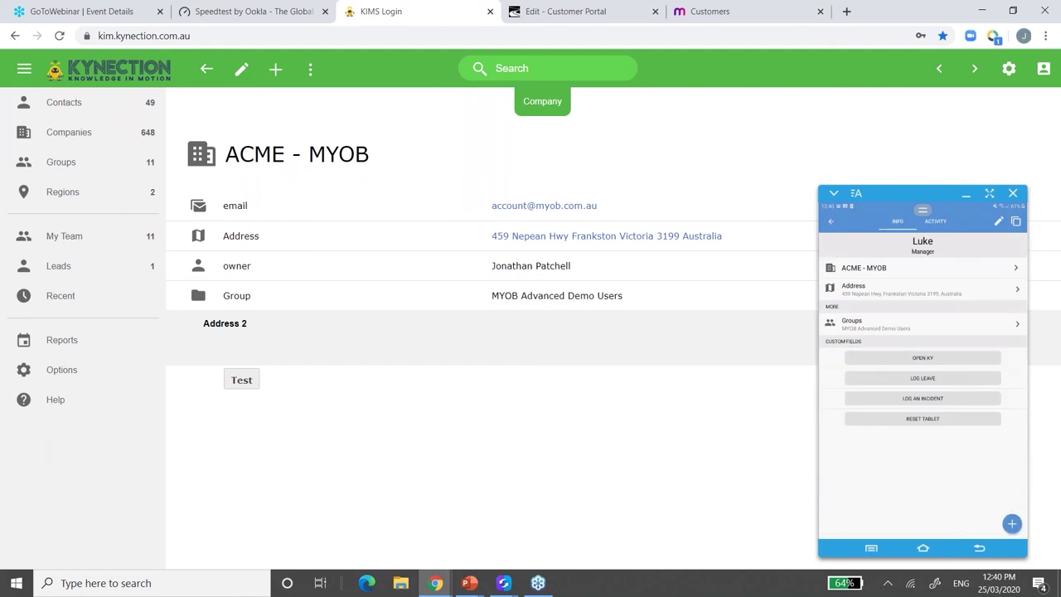
# - Log a dictated 5-minute phone call note about the project delay on the contact
pyautogui.click(1011, 523)
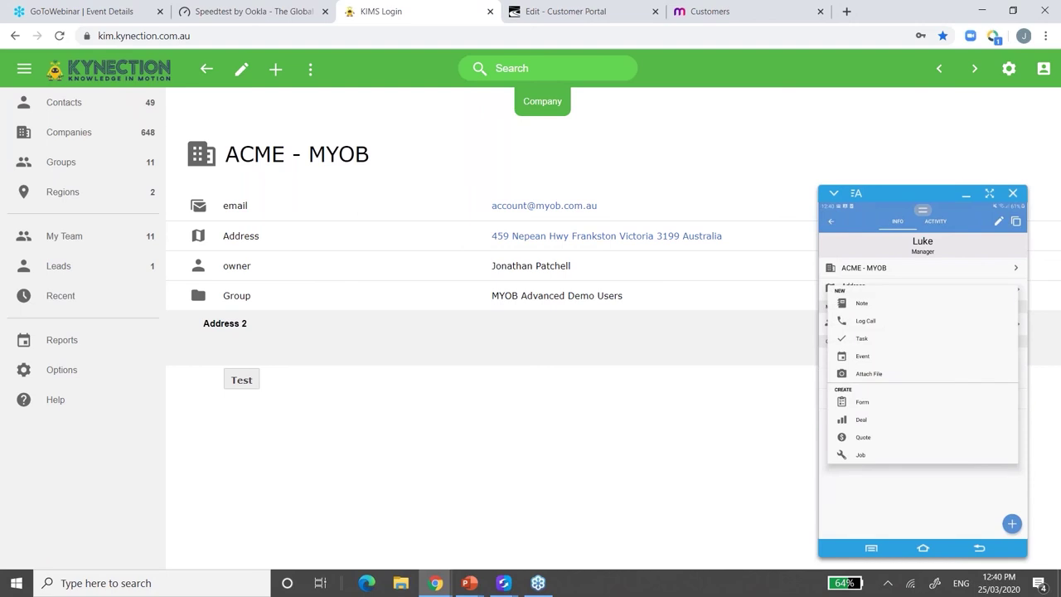
pyautogui.click(861, 303)
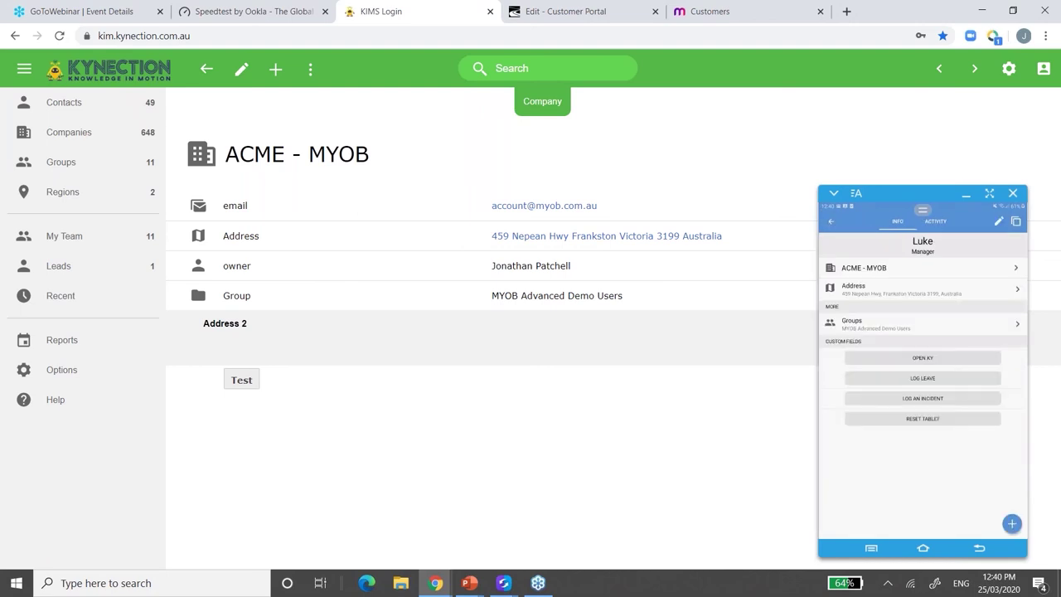
pyautogui.click(1012, 523)
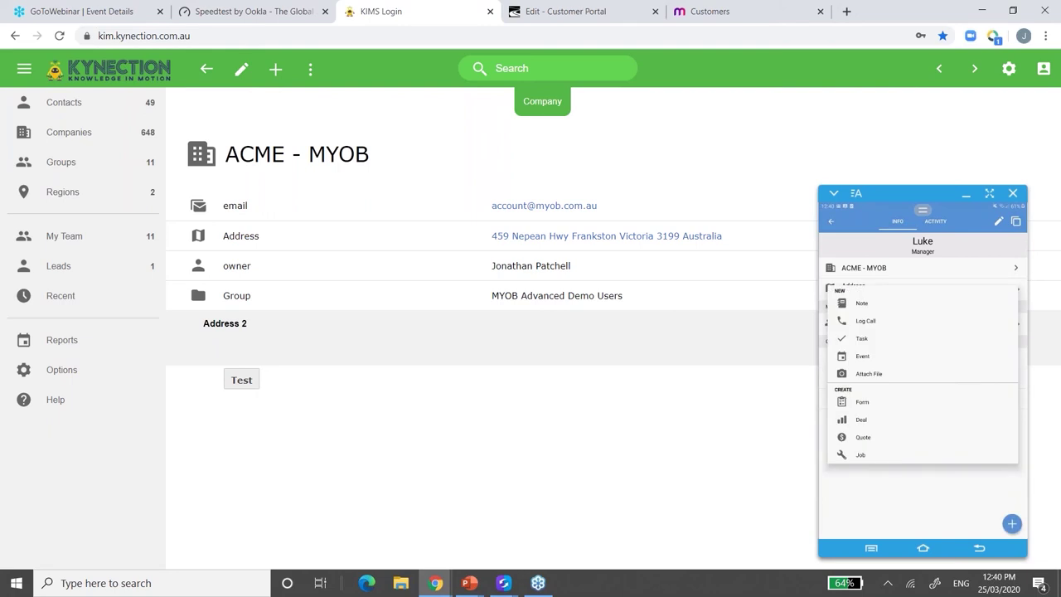
pyautogui.click(865, 321)
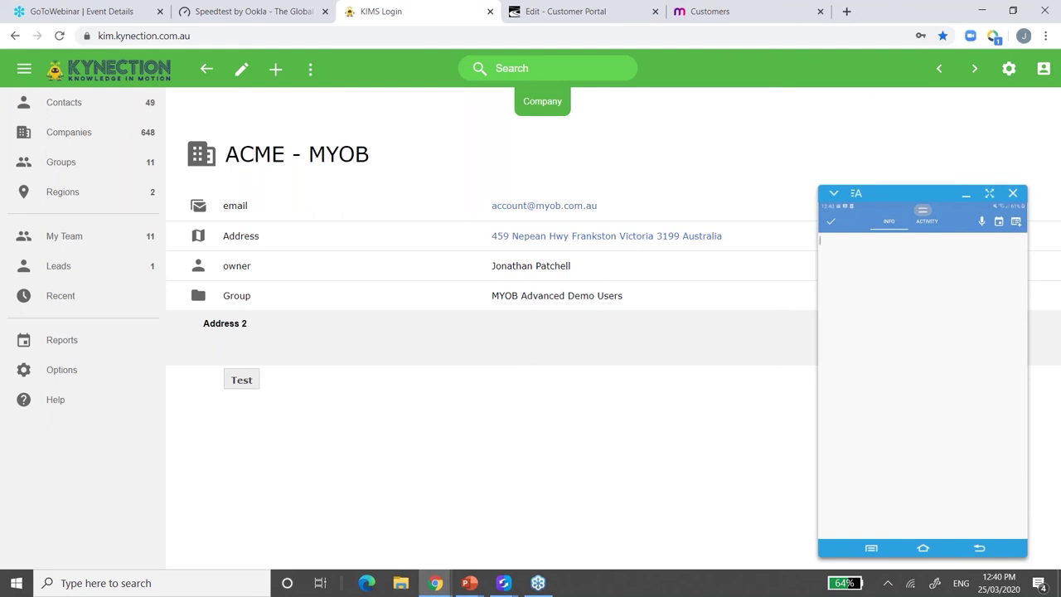
pyautogui.click(982, 221)
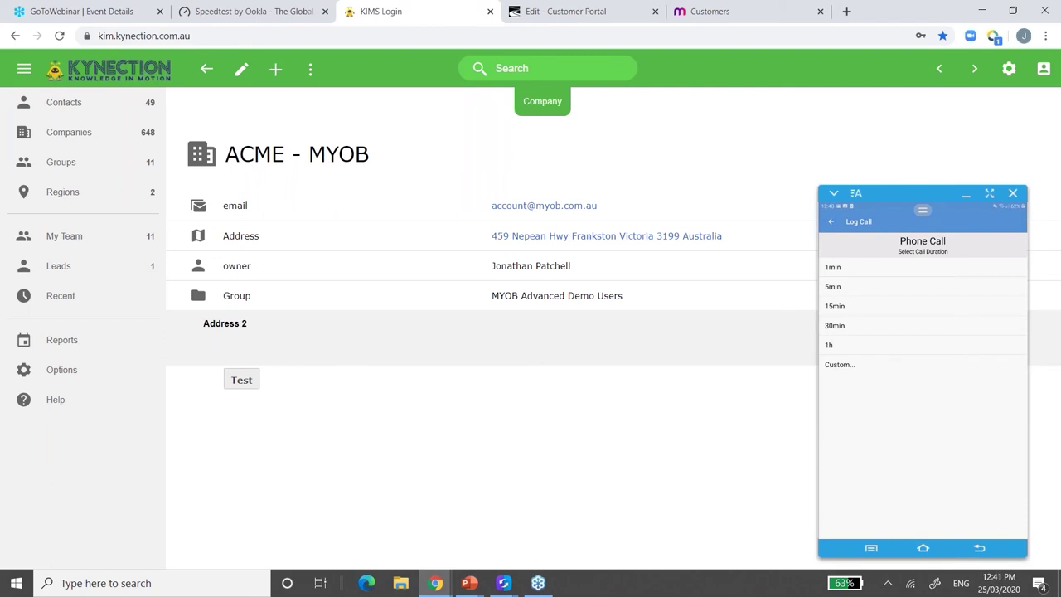
pyautogui.click(834, 286)
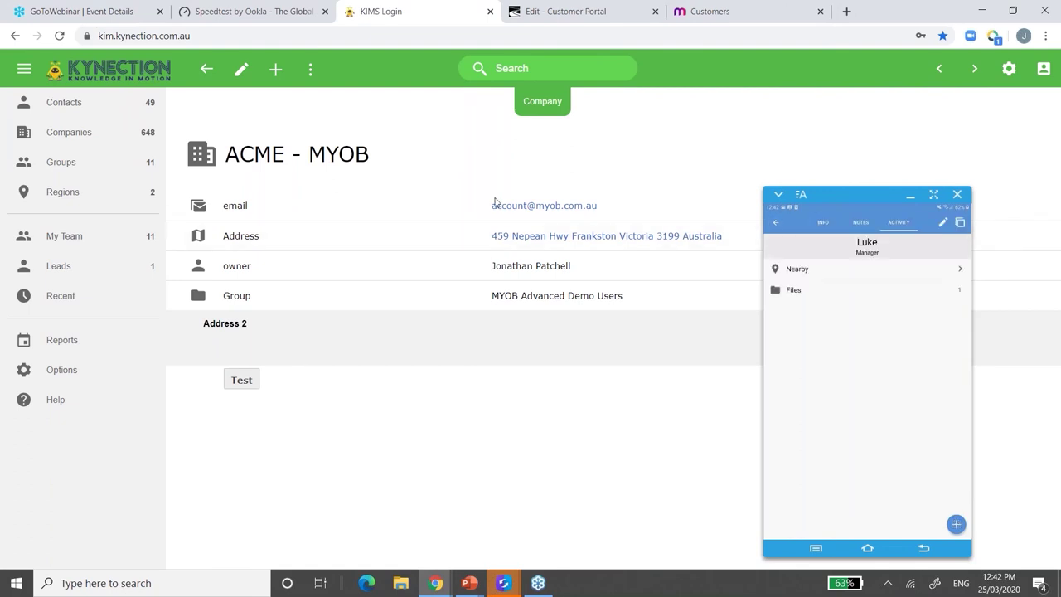
# - Refresh the ACME - MYOB company page in the web app to sync the phone's changes
pyautogui.click(310, 69)
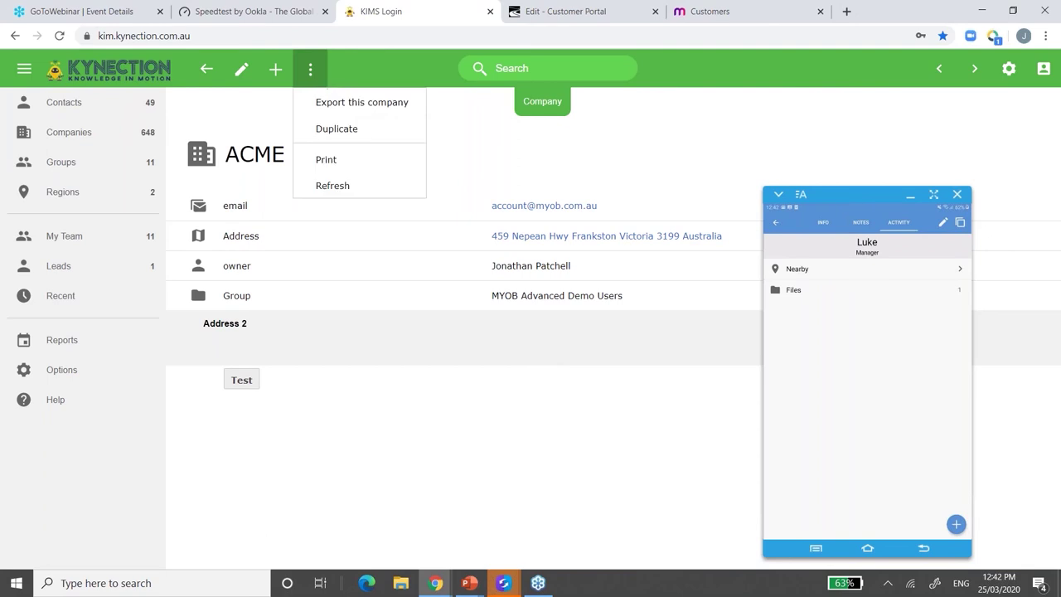
pyautogui.click(334, 186)
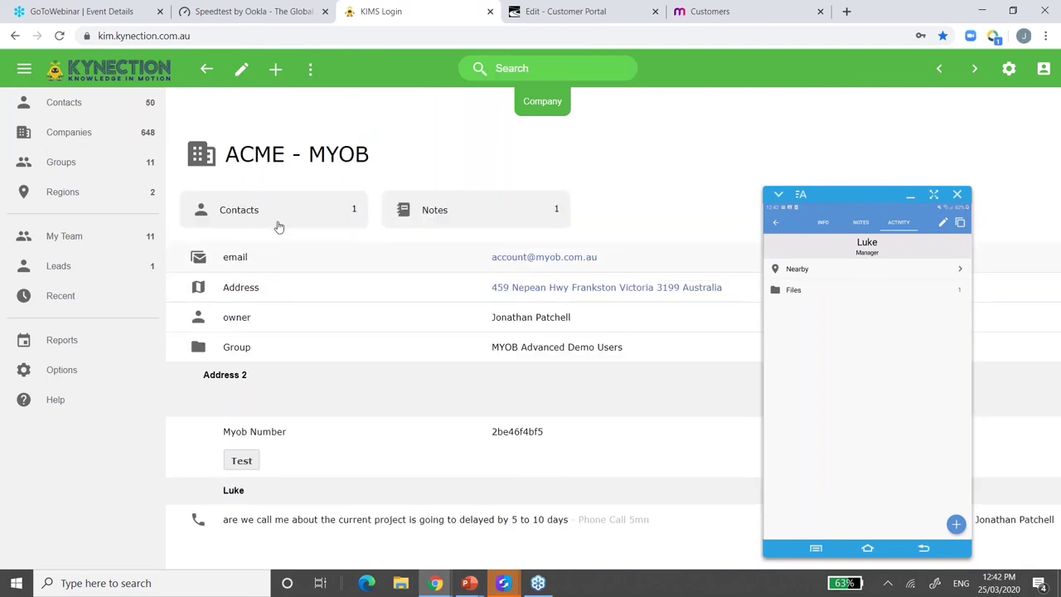
# - Open the Manager contact from ACME - MYOB's contacts and check the synced call note
pyautogui.click(279, 225)
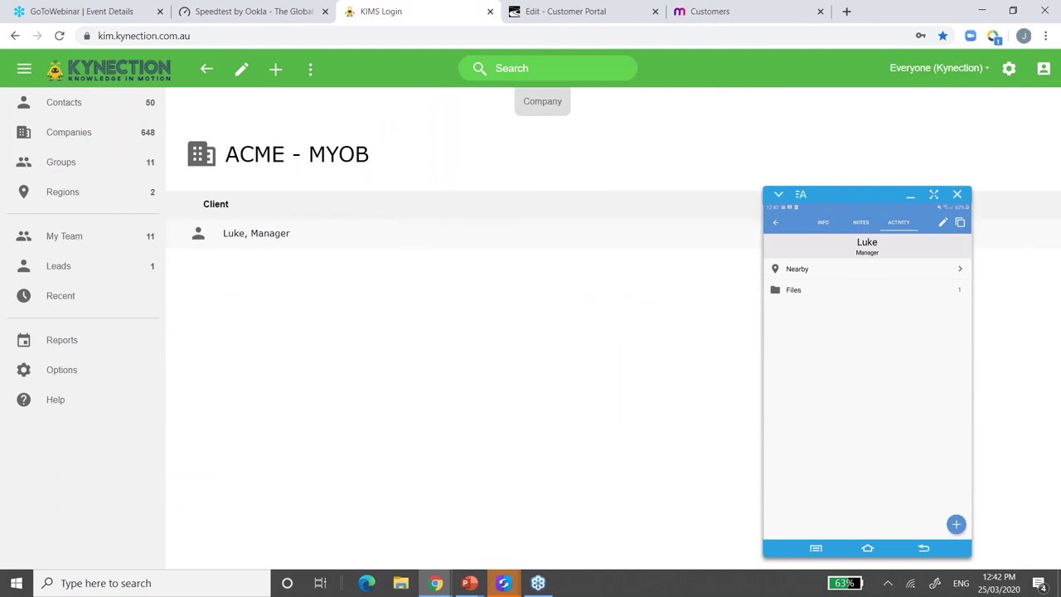
pyautogui.click(308, 235)
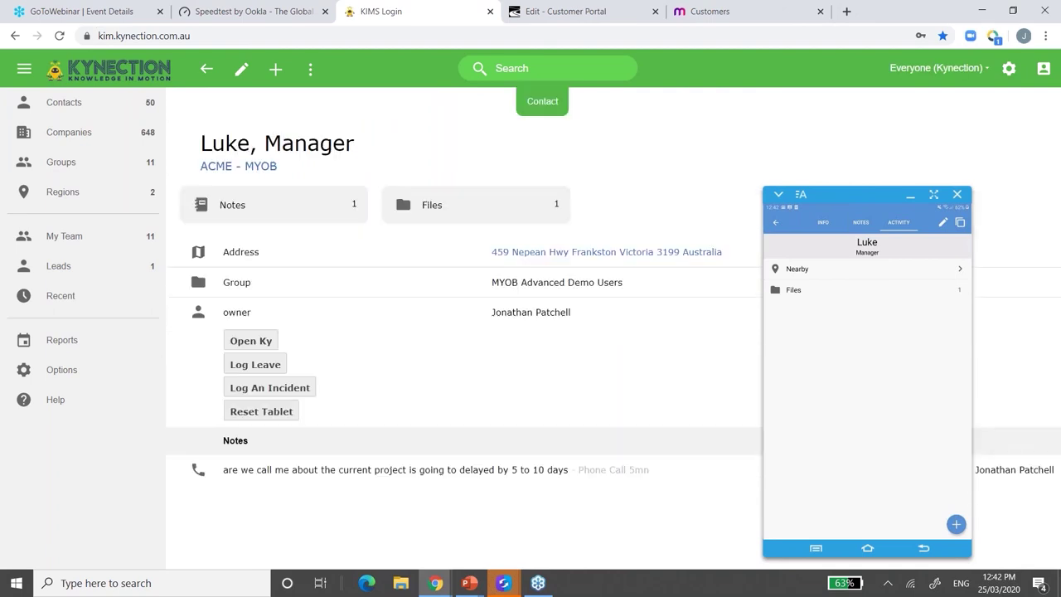
pyautogui.click(337, 216)
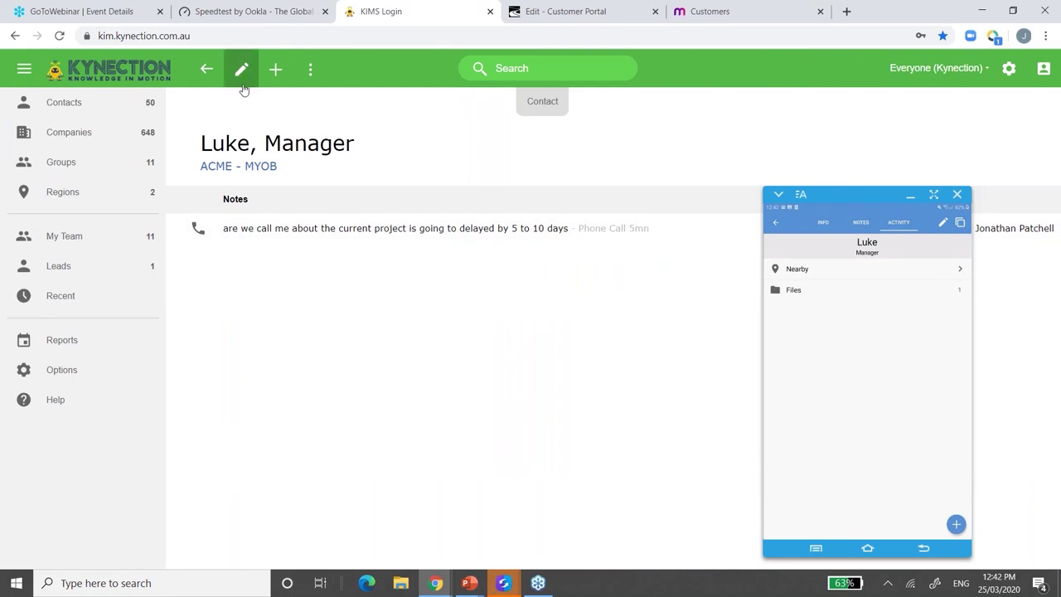
pyautogui.click(268, 230)
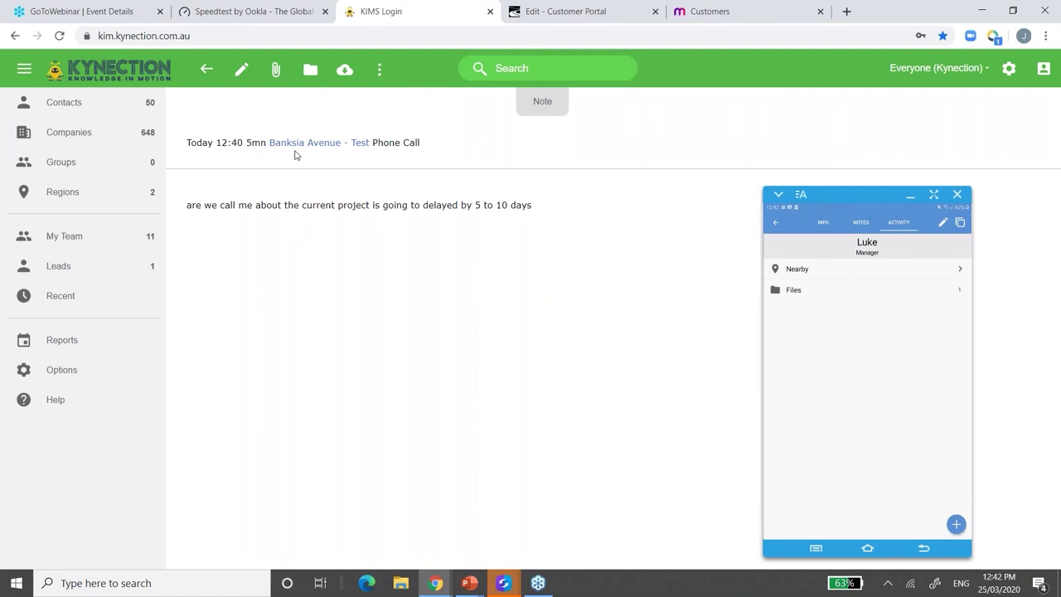
pyautogui.click(207, 71)
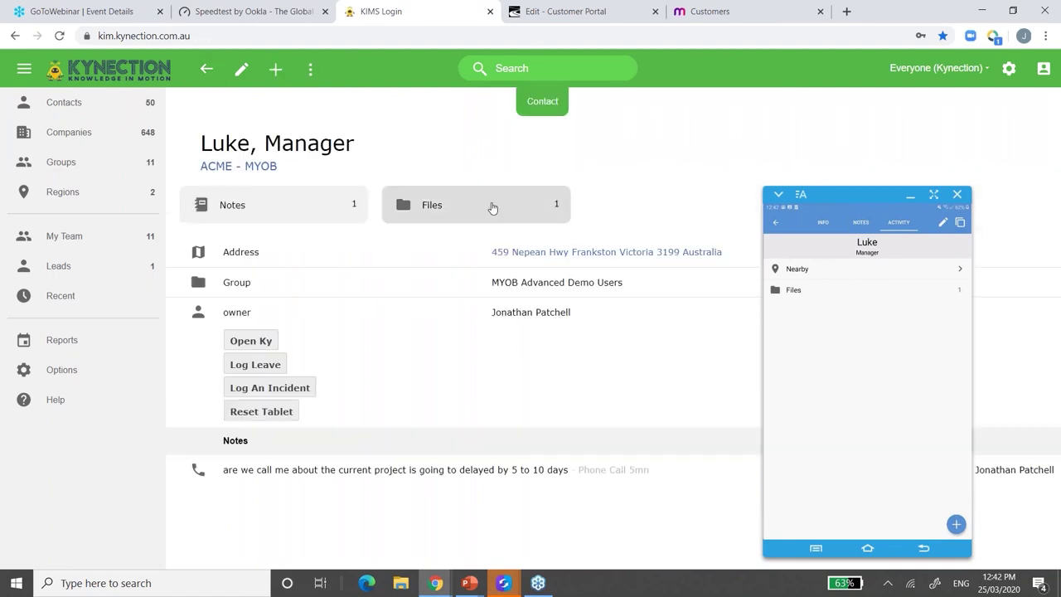
# - View the scanned image in the contact's Files, then return to the contact overview
pyautogui.click(493, 207)
pyautogui.click(356, 236)
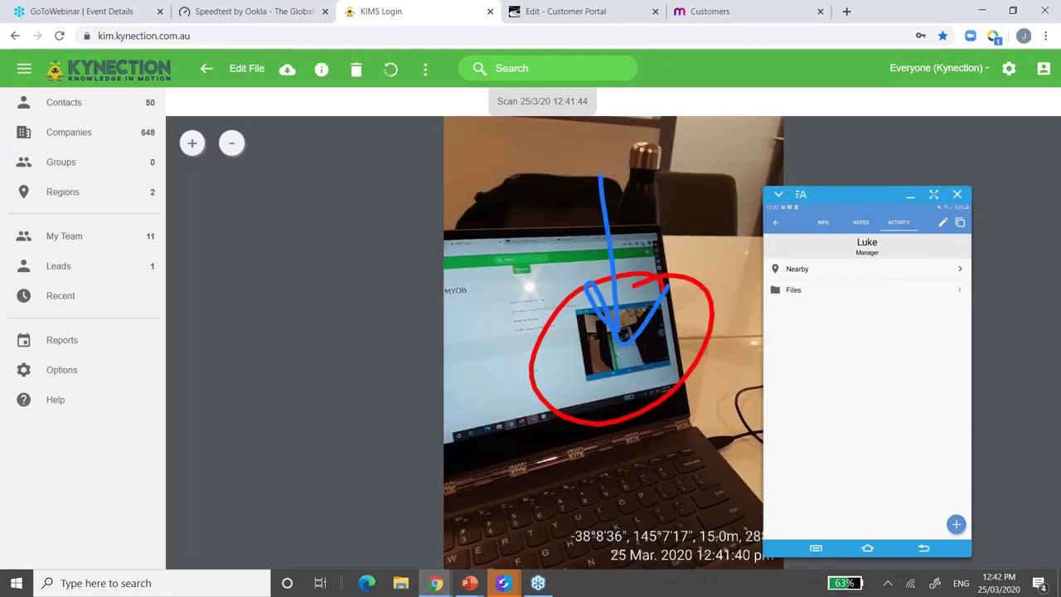
pyautogui.click(207, 69)
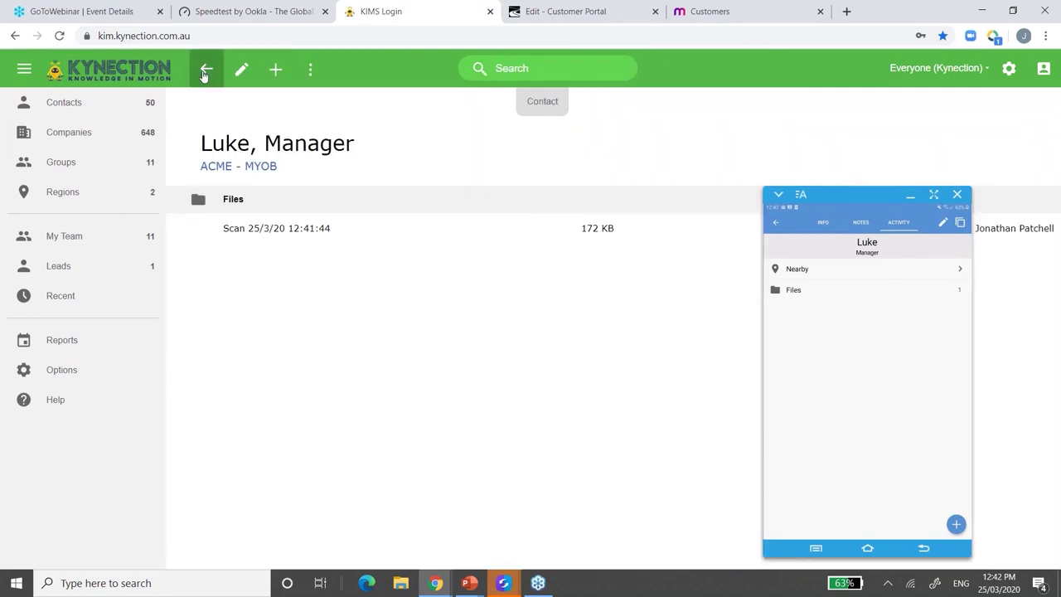
pyautogui.click(207, 79)
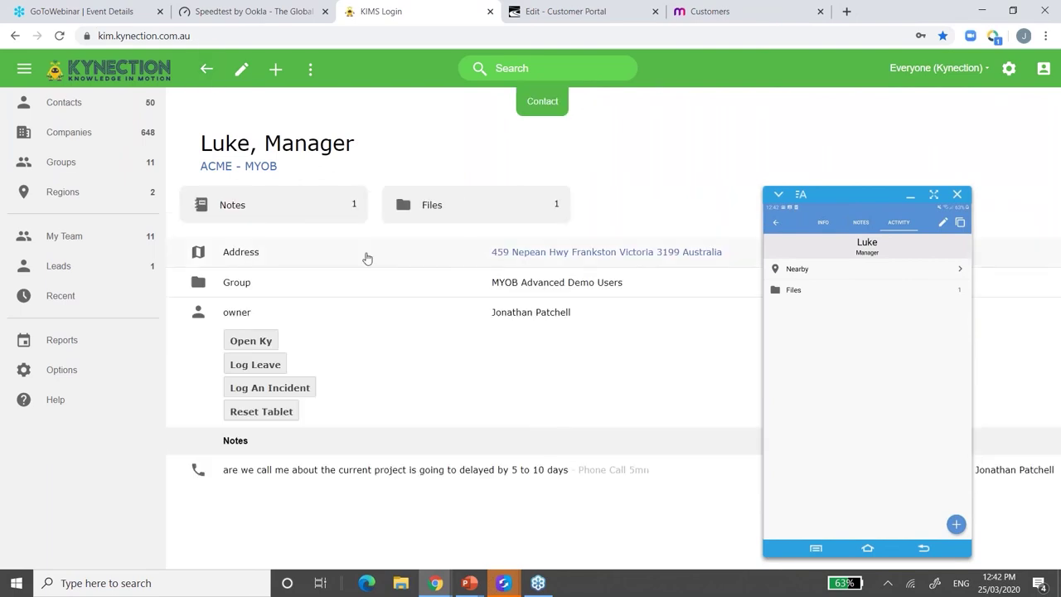
pyautogui.click(701, 15)
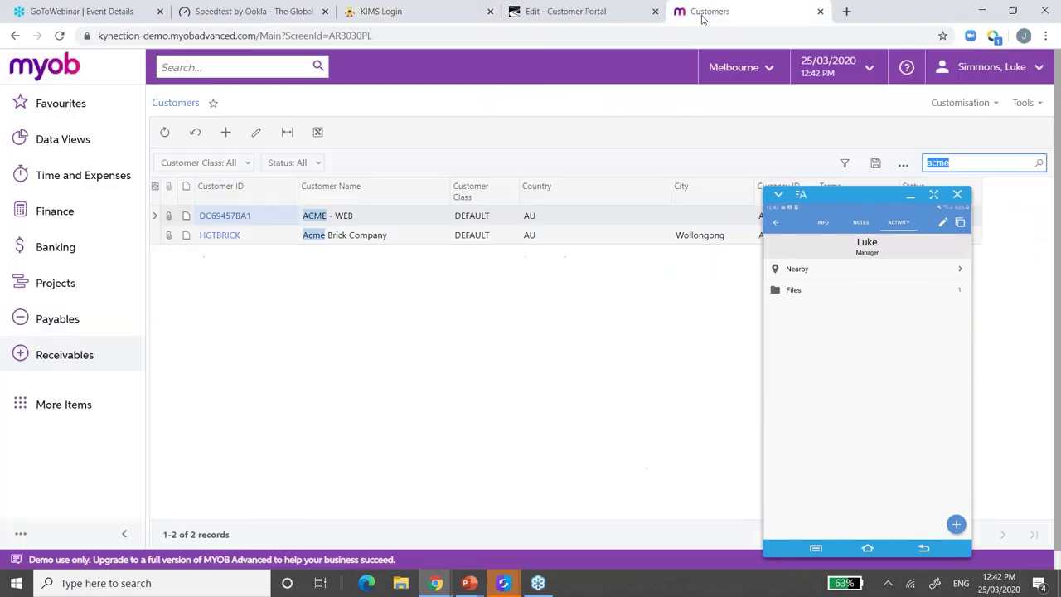
# - Move the phone mirror aside and clear the acme customer search filter
pyautogui.click(869, 196)
pyautogui.moveTo(870, 196); pyautogui.dragTo(945, 200)
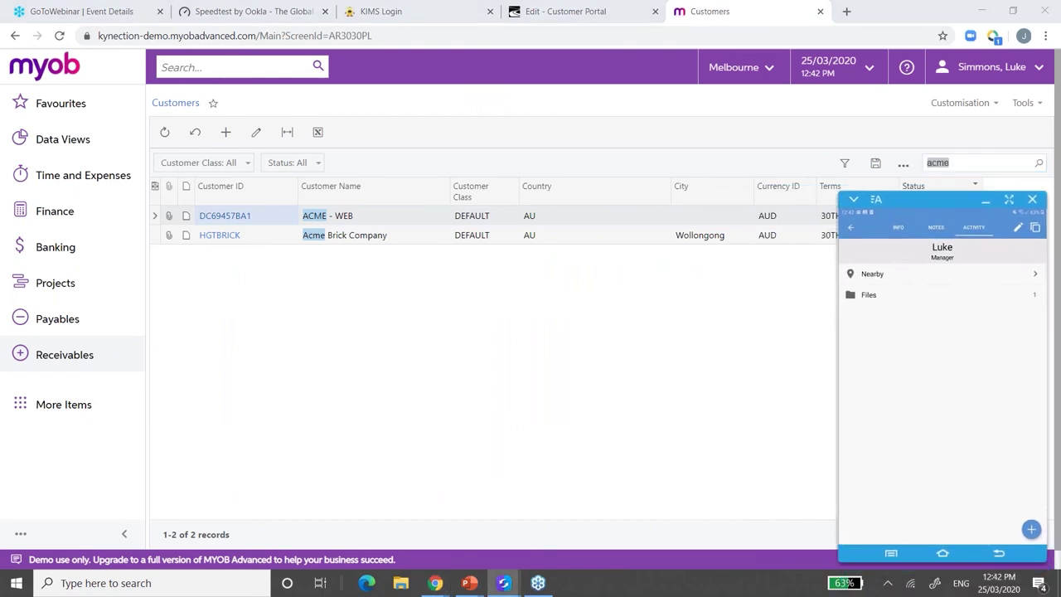
pyautogui.click(966, 163)
pyautogui.press('BackSpace')
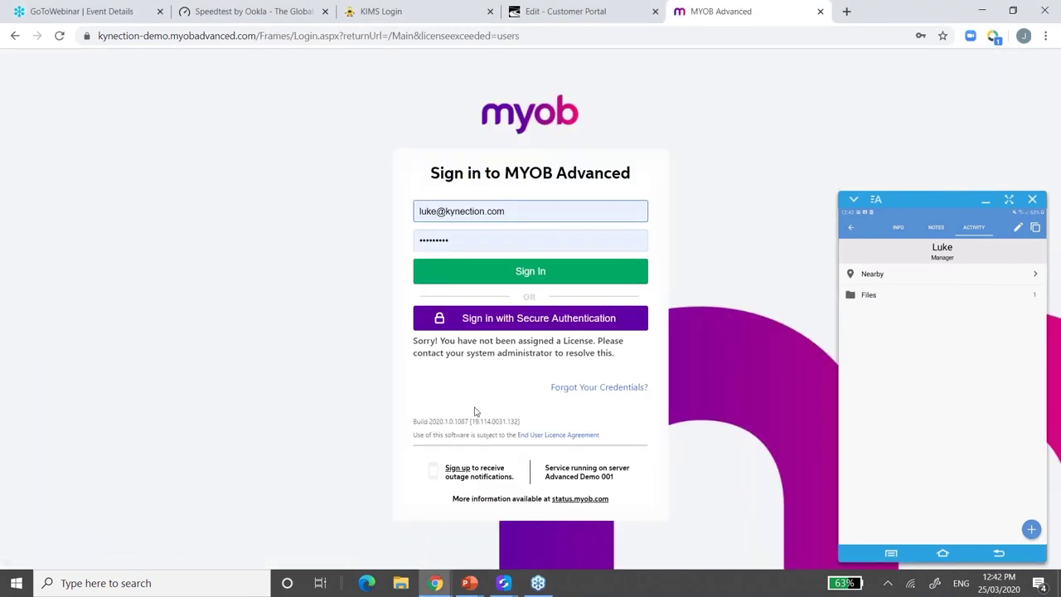
# - Sign back in, reopen Receivables > Customers, then view the Customer Portal integrations page
pyautogui.click(485, 272)
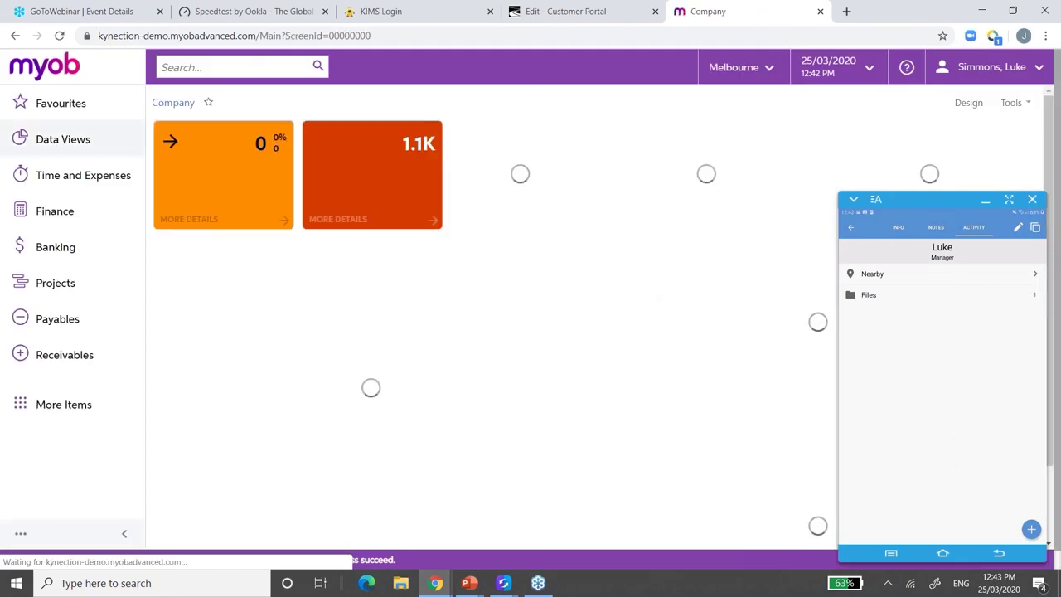
pyautogui.click(64, 355)
pyautogui.click(216, 322)
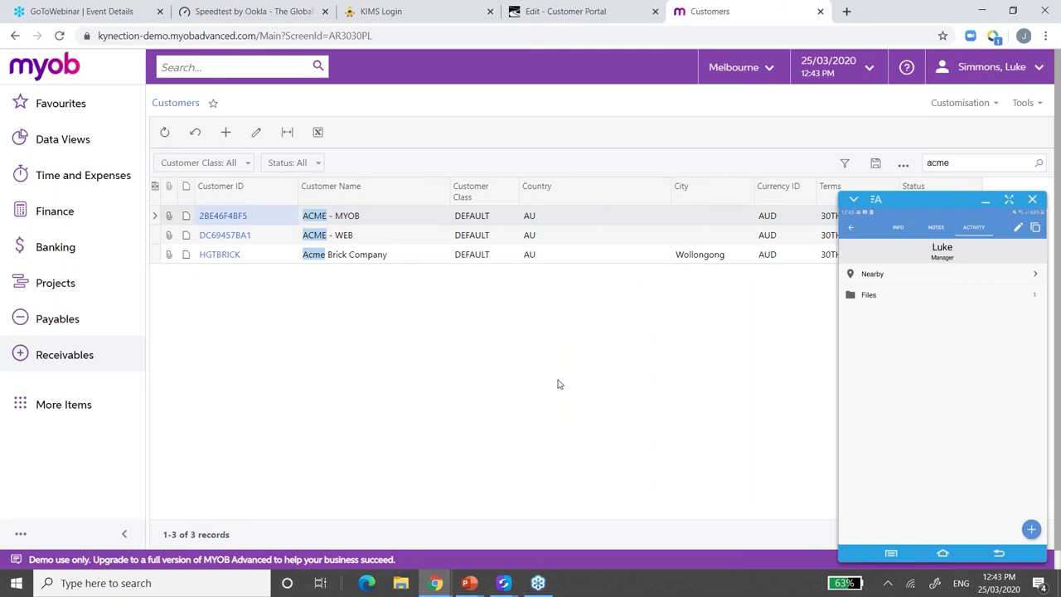
pyautogui.click(564, 11)
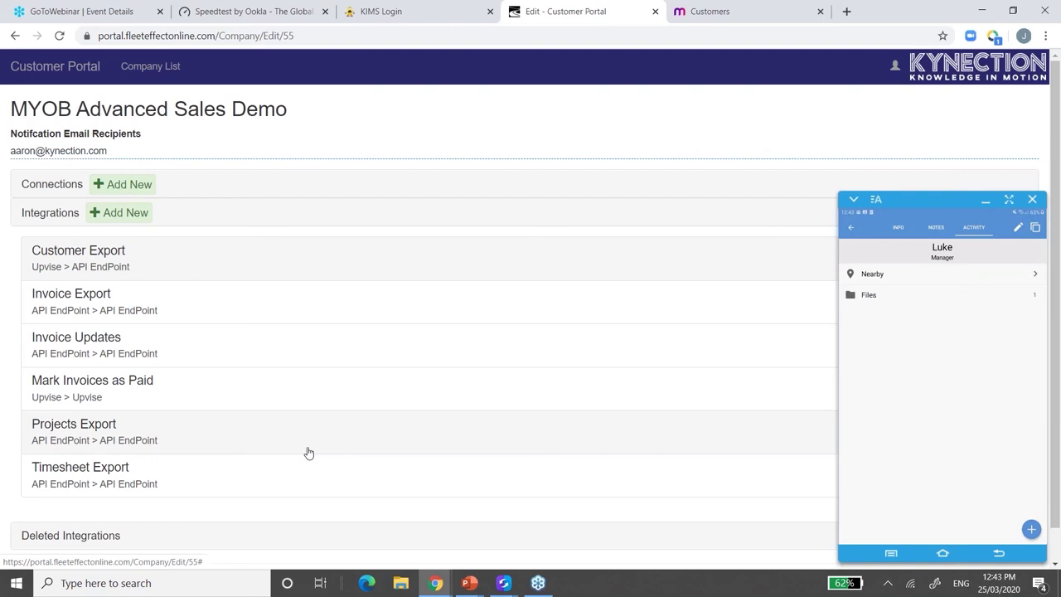
# - Review Customer Export's field mappings, filters, properties and 5-minute schedule, then return to the KIM contact
pyautogui.click(124, 263)
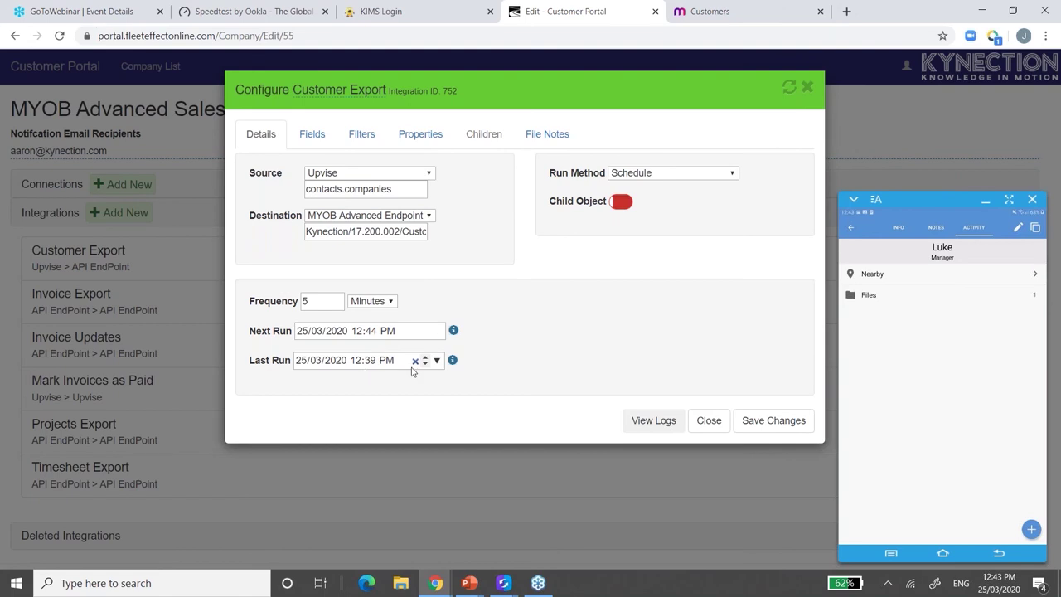
pyautogui.click(307, 137)
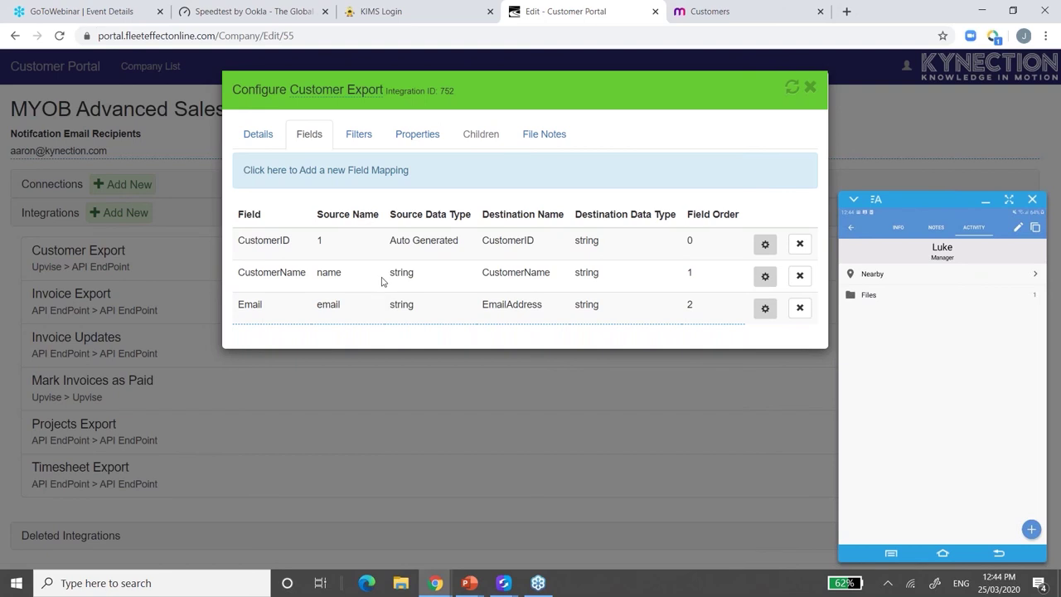
pyautogui.click(356, 136)
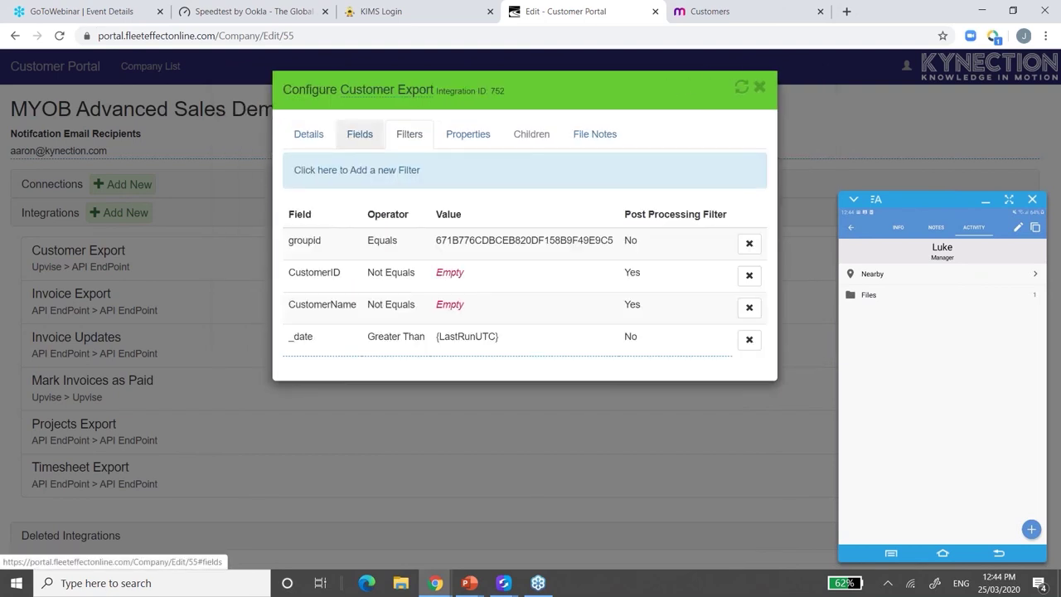
pyautogui.click(469, 146)
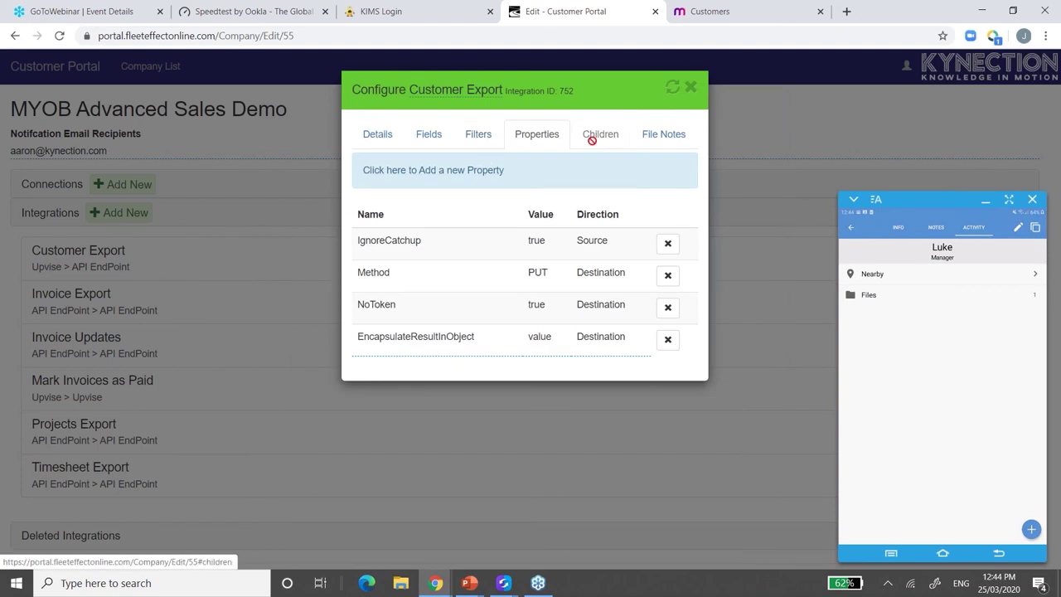
pyautogui.click(378, 134)
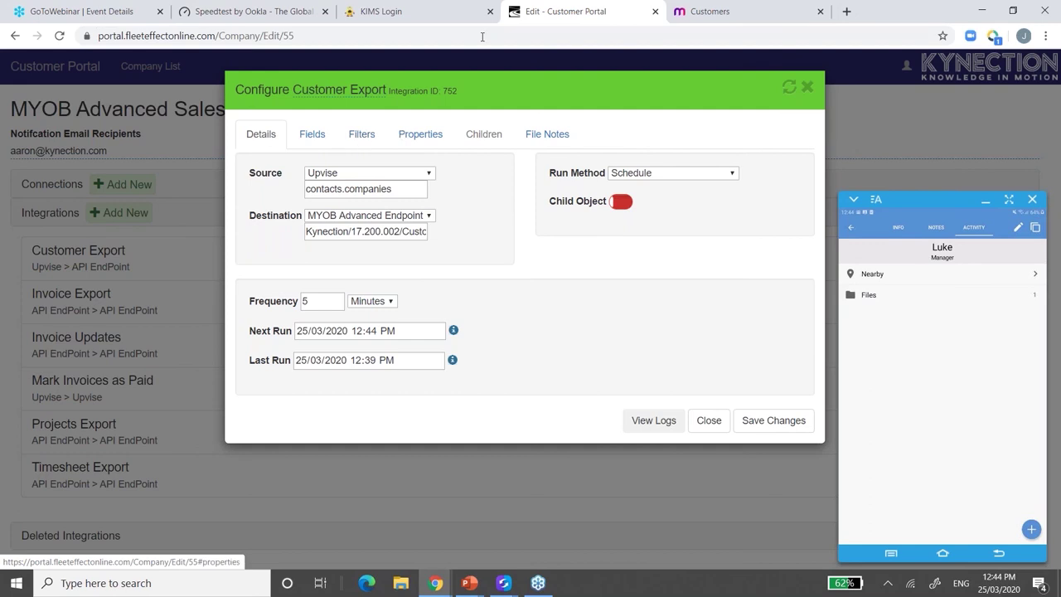
pyautogui.click(356, 20)
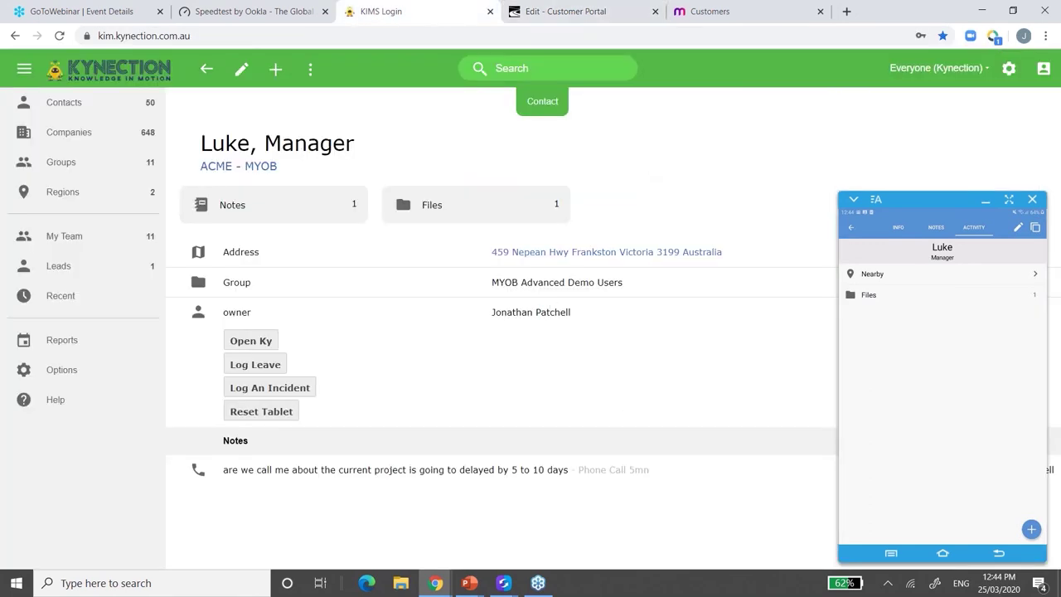
# - Open the 902.1 Nationwide record in the Equipment app and list its forms
pyautogui.click(24, 69)
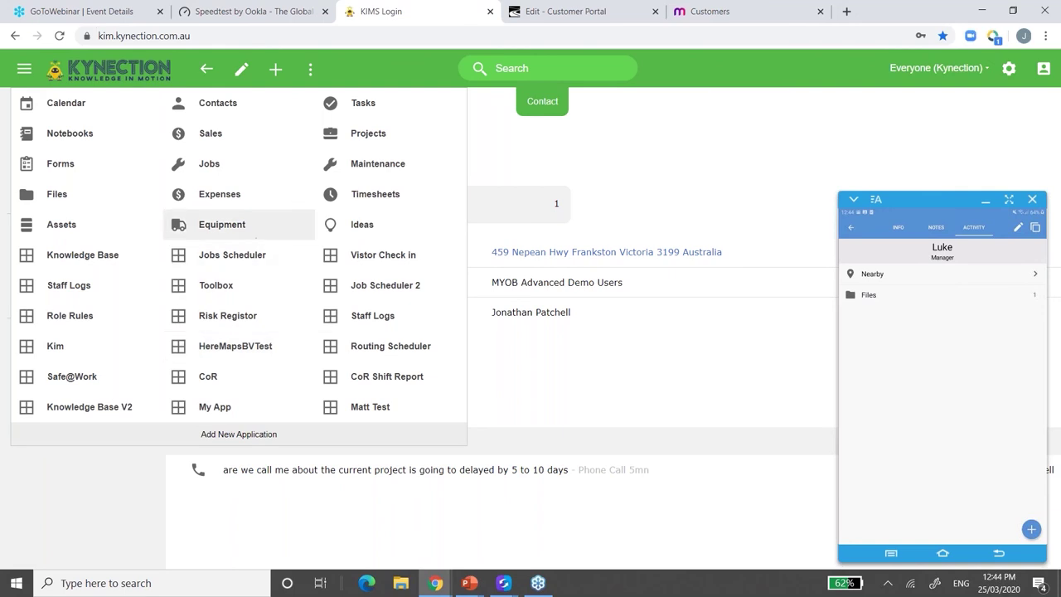
pyautogui.click(253, 233)
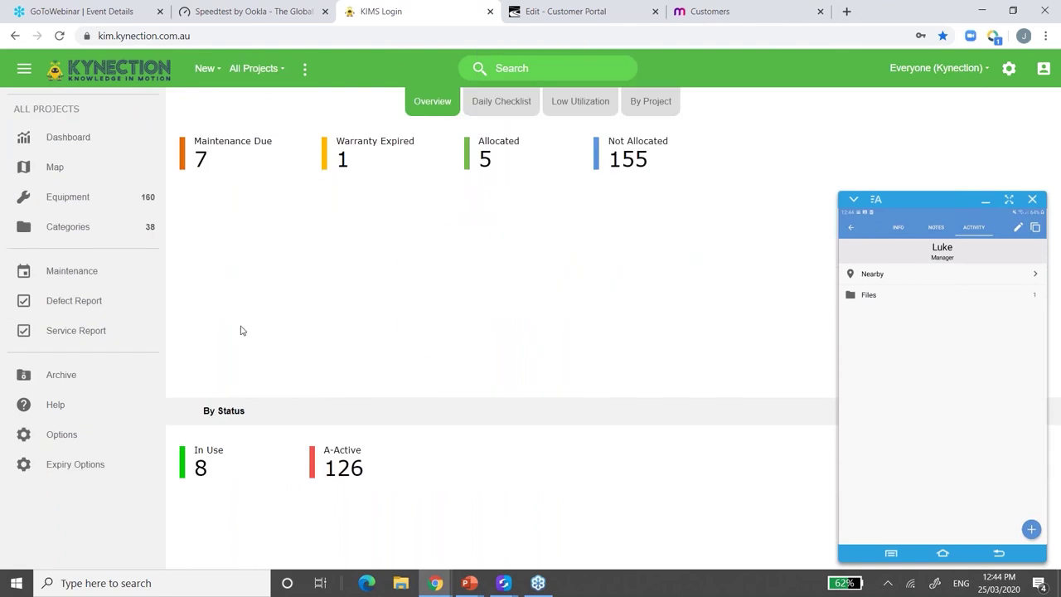
pyautogui.click(71, 197)
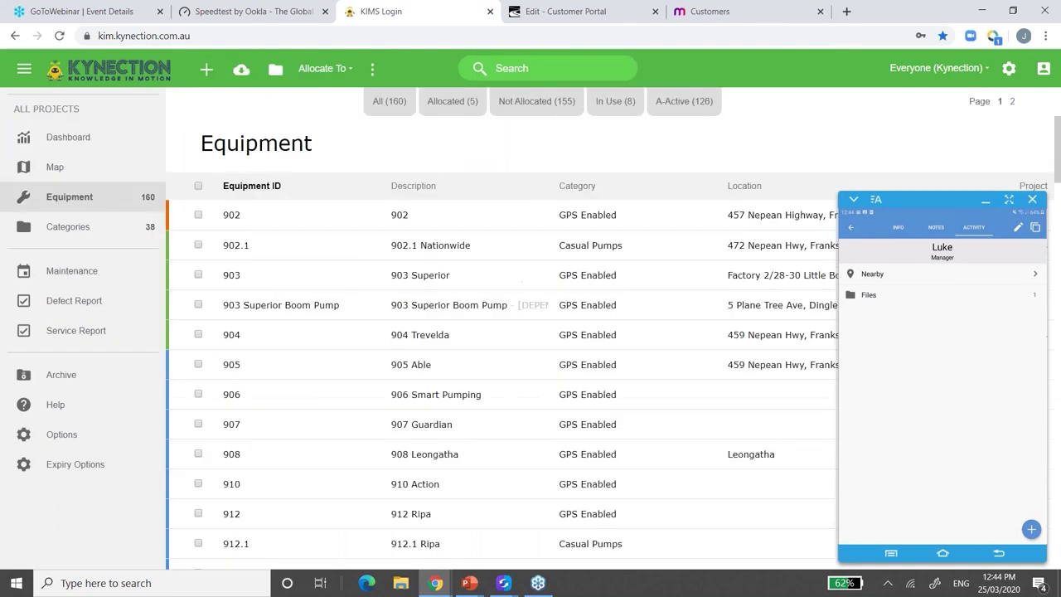
pyautogui.click(305, 258)
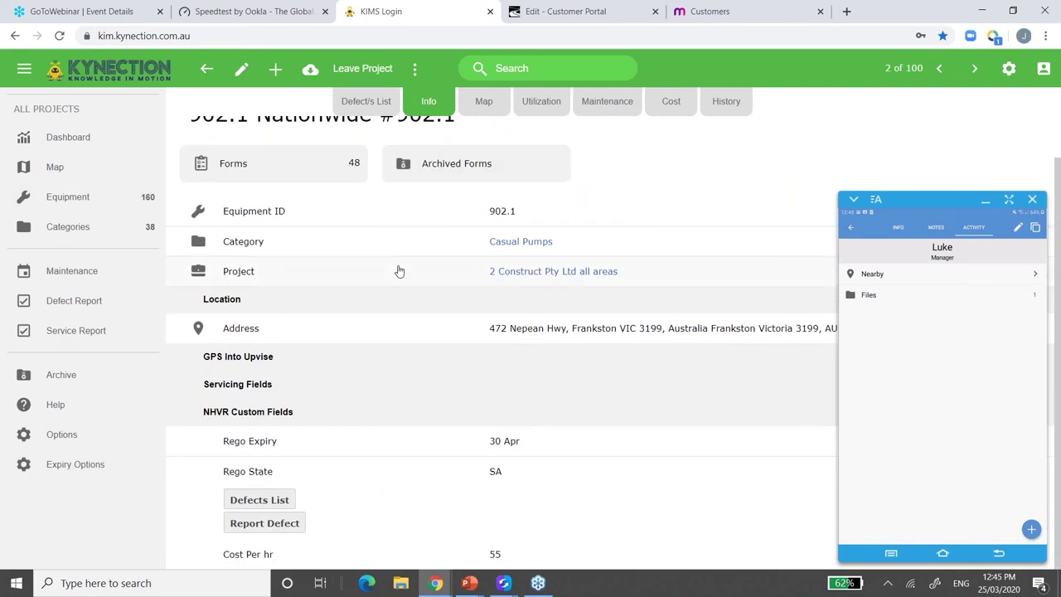
pyautogui.click(313, 218)
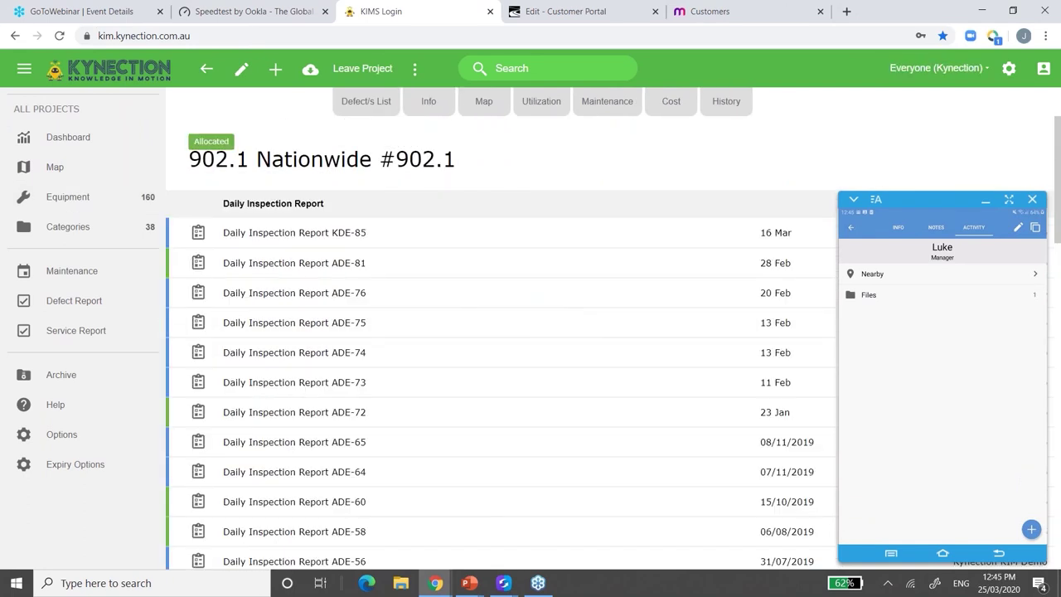
# - Preview Daily Inspection Reports KDE-85 and ADE-75, then go back to the 902.1 Nationwide details
pyautogui.click(305, 235)
pyautogui.scroll(-1, 539, 287)
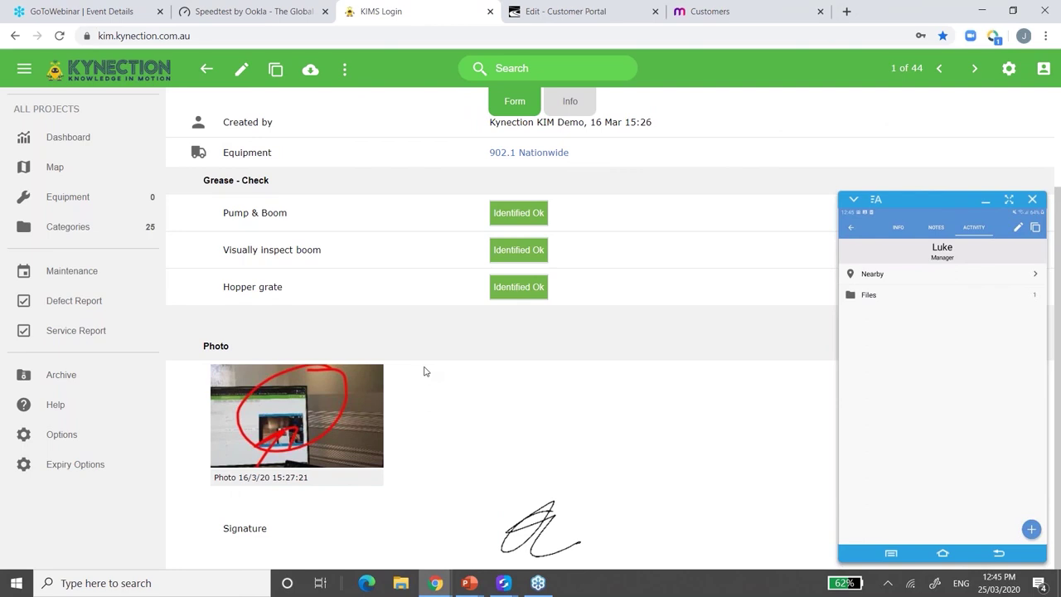
pyautogui.scroll(1, 424, 371)
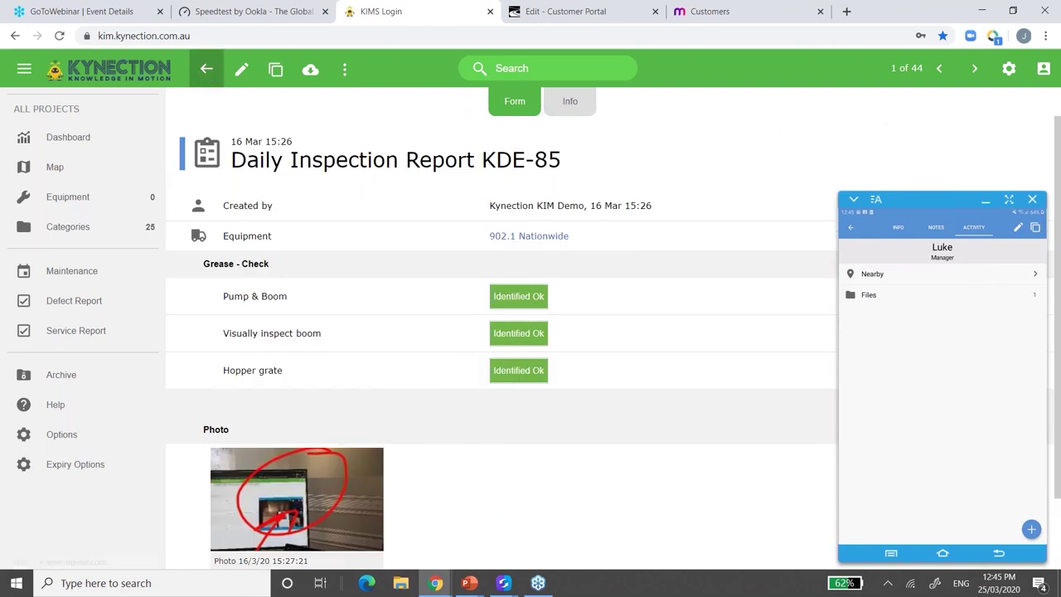
pyautogui.click(206, 69)
pyautogui.click(414, 325)
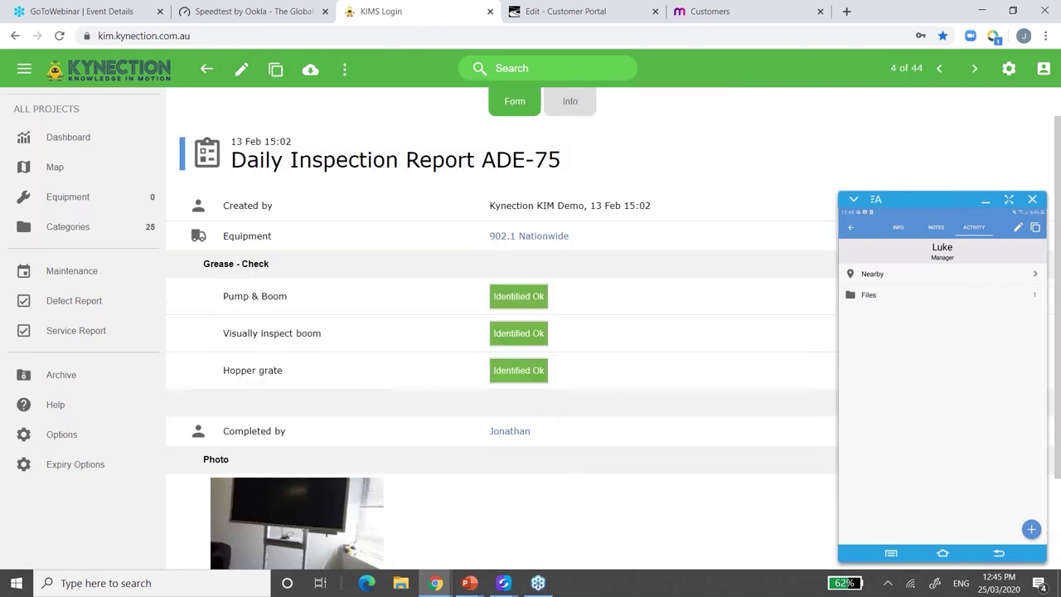
pyautogui.rightClick(426, 334)
pyautogui.click(206, 68)
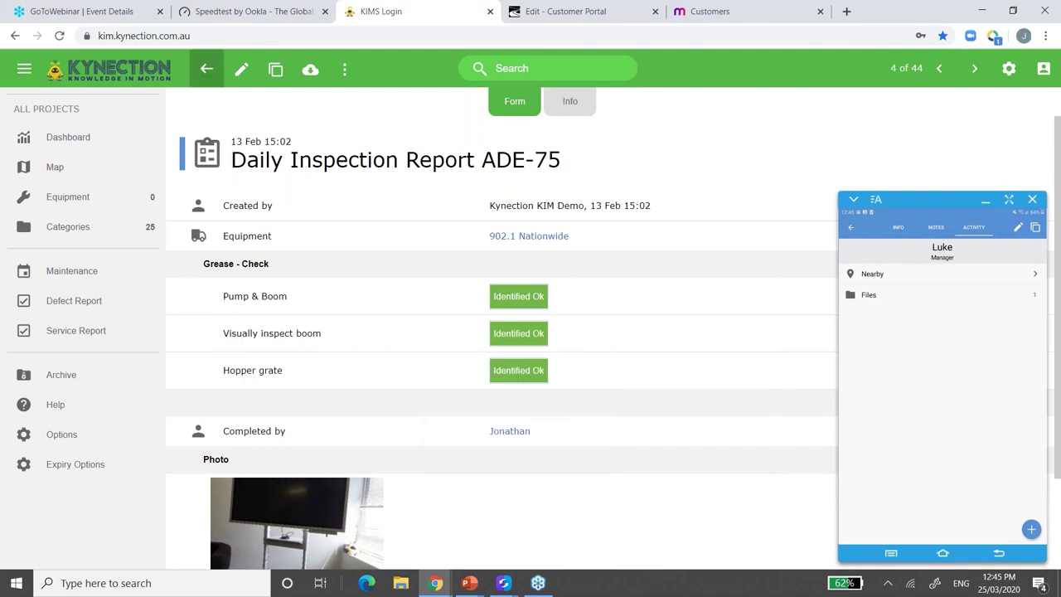
pyautogui.click(207, 69)
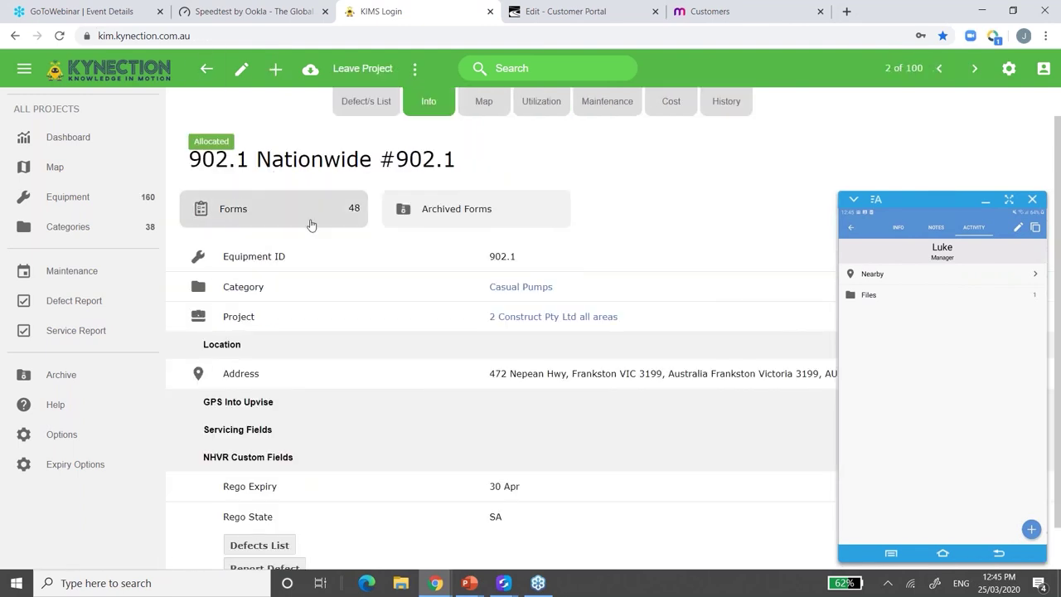
# - Open the 24/10/2019 draft Jeffsann Excavations ADE-7 form from the equipment's forms list
pyautogui.click(309, 222)
pyautogui.scroll(-10, 382, 454)
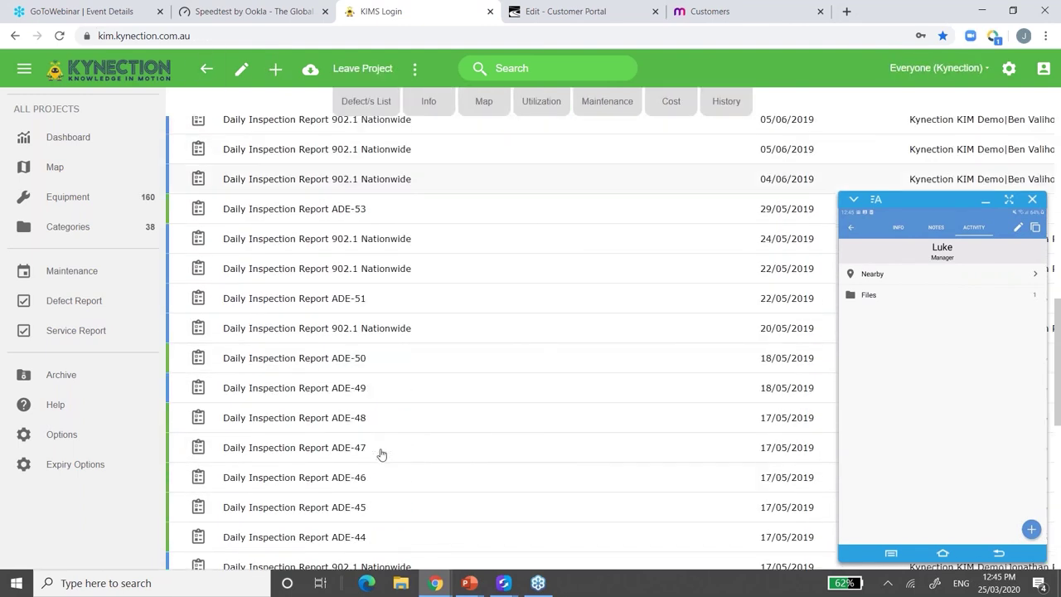
pyautogui.scroll(-5, 381, 455)
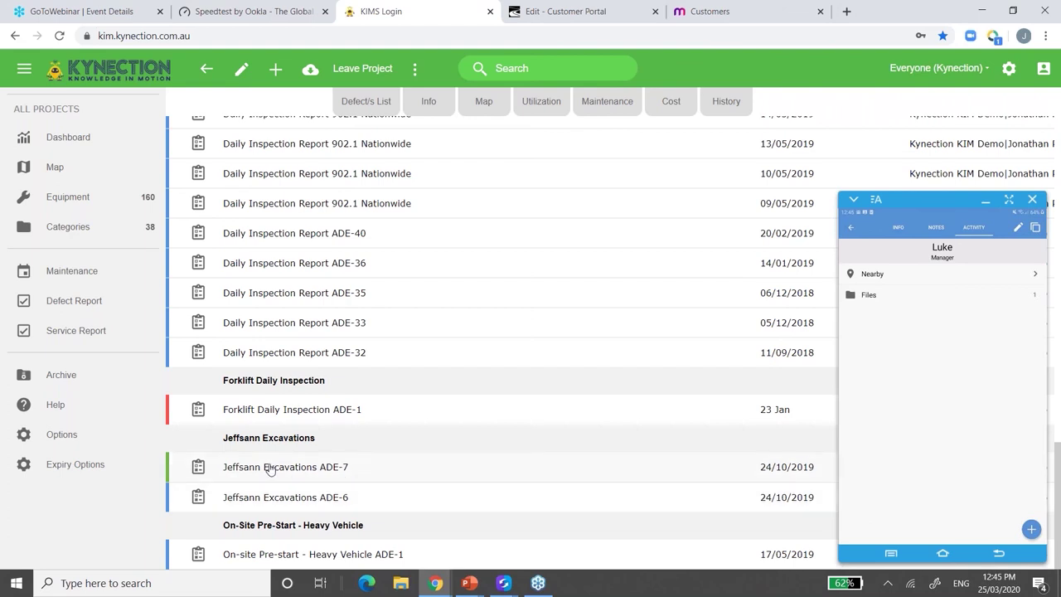
pyautogui.click(298, 469)
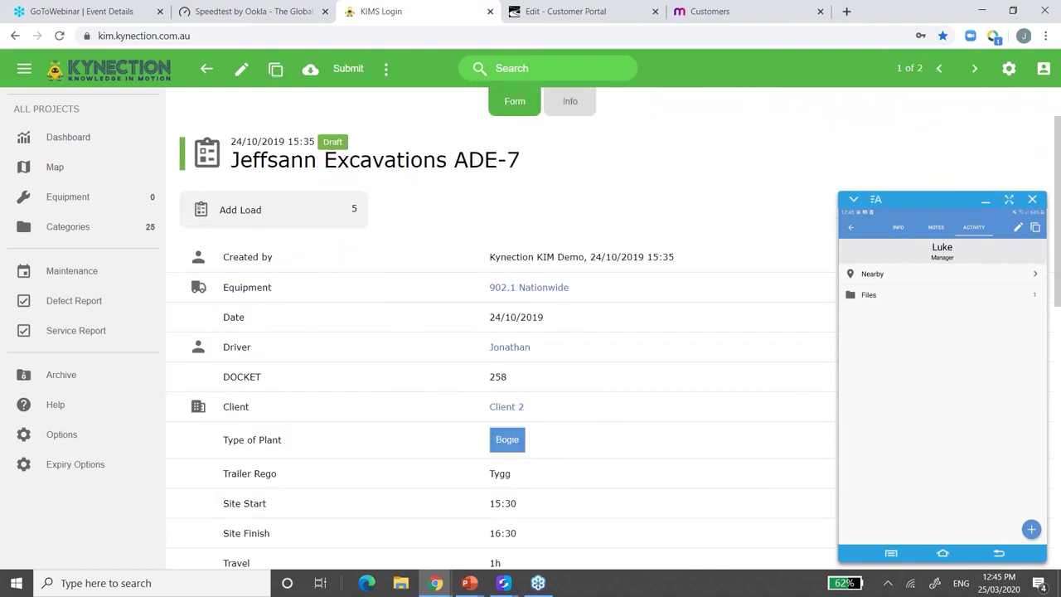
# - Scroll the Jeffsann Excavations form down to its Download PDF buttons
pyautogui.scroll(-3, 501, 340)
pyautogui.scroll(3, 502, 340)
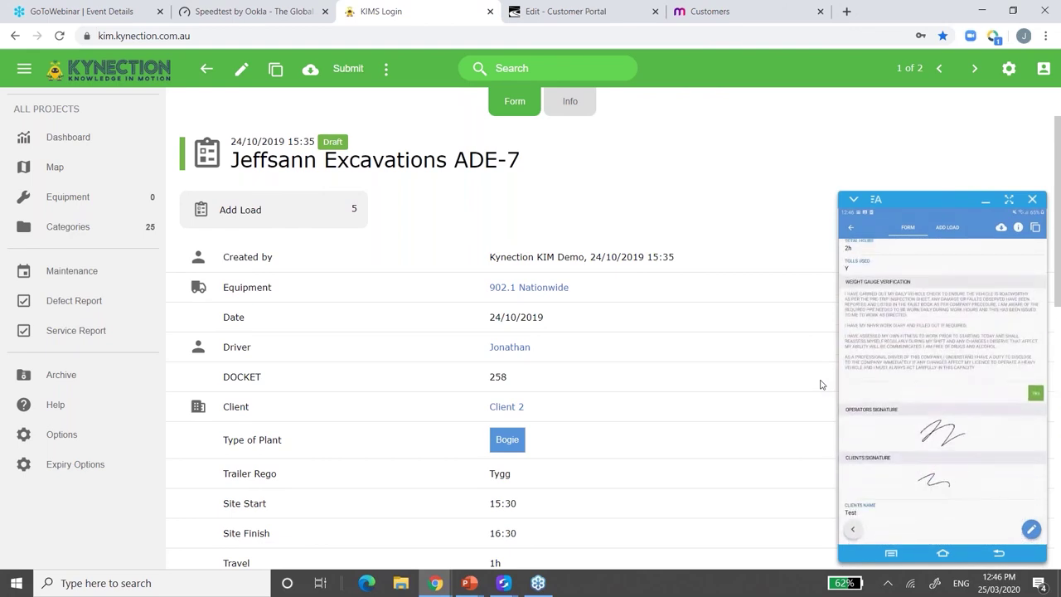
pyautogui.scroll(-6, 632, 329)
pyautogui.scroll(6, 497, 332)
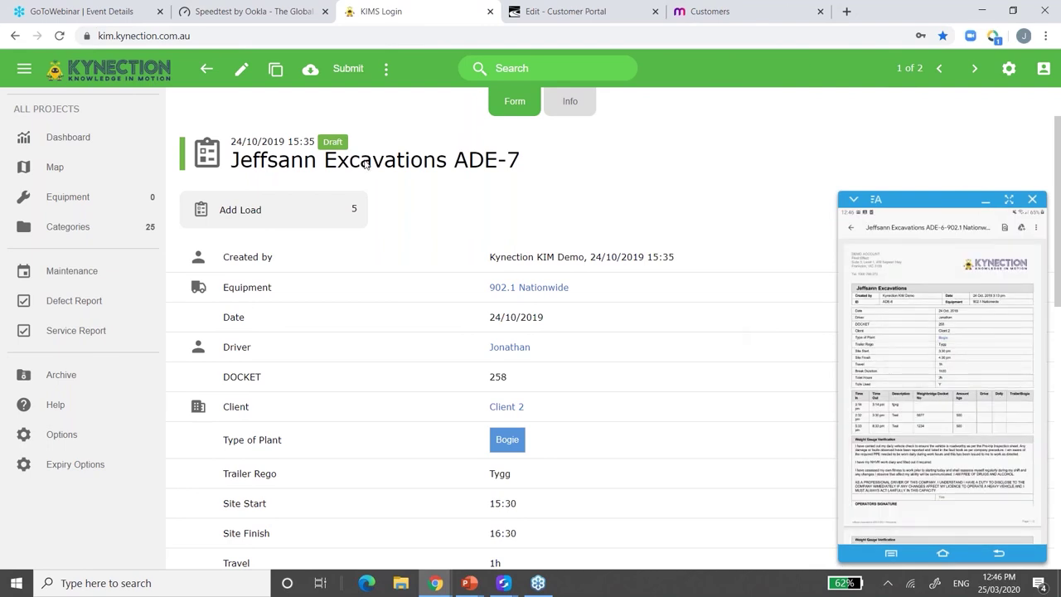
pyautogui.scroll(-1, 834, 351)
pyautogui.scroll(-5, 272, 408)
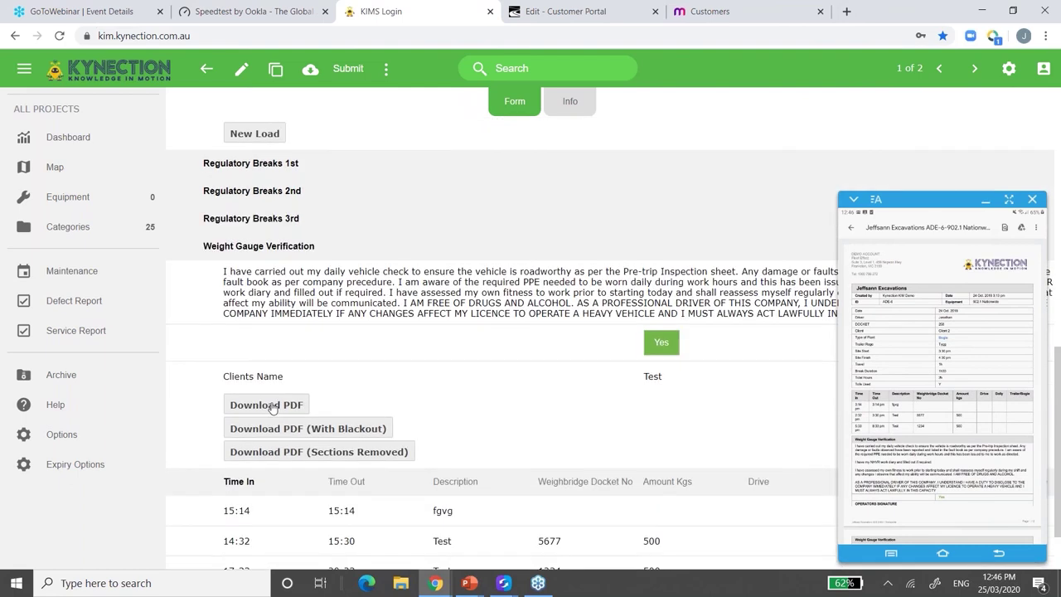
# - Download the form as Jeffsann Excavations.pdf into the Documents MYOB folder
pyautogui.click(272, 406)
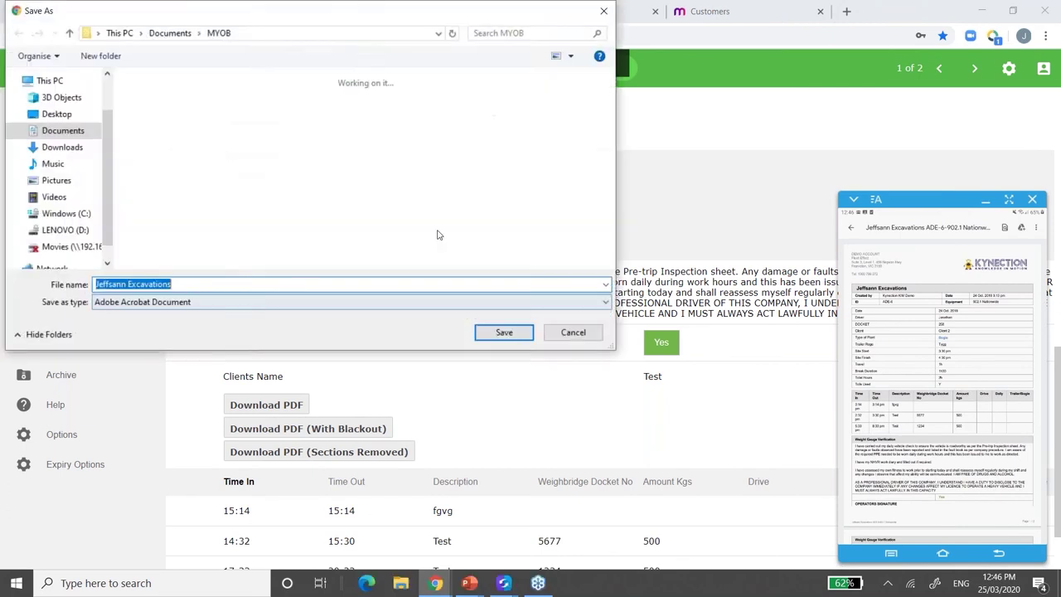
pyautogui.press('Return')
pyautogui.click(49, 558)
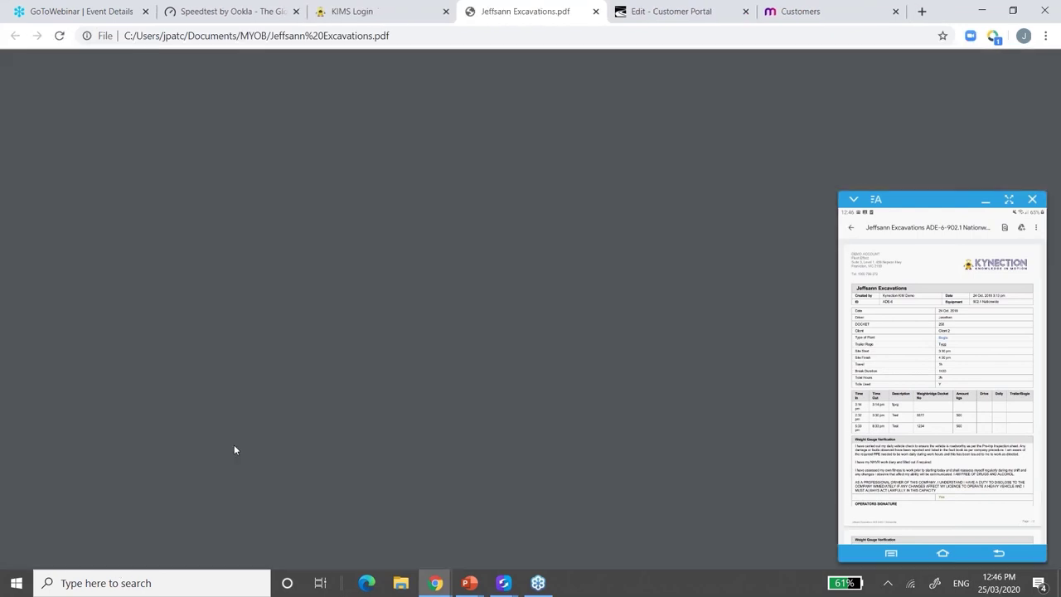